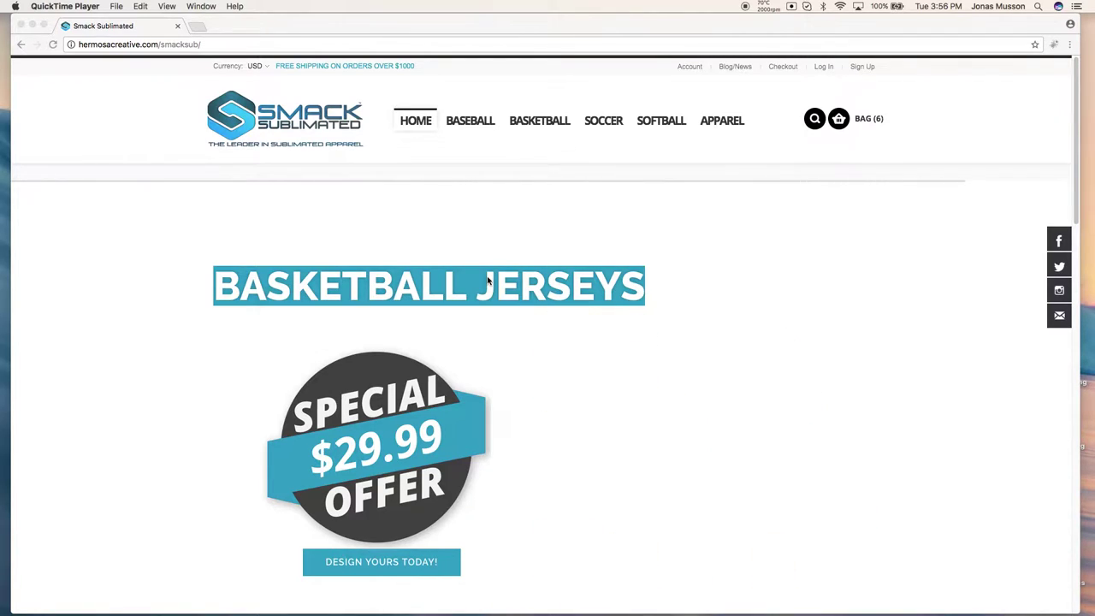
- Browse Basketball > Men/Boys > Sleeveless and open the Men's Sleeveless Burst Basketball Jersey page
{"action": "left_click", "coordinate": [552, 123]}
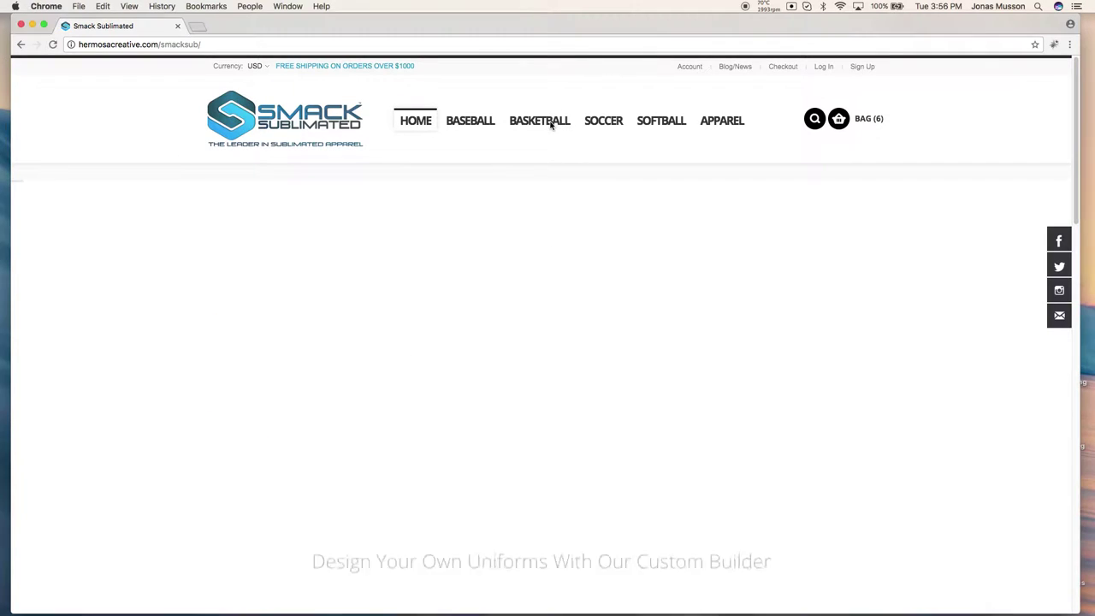
{"action": "mouse_move", "coordinate": [552, 147]}
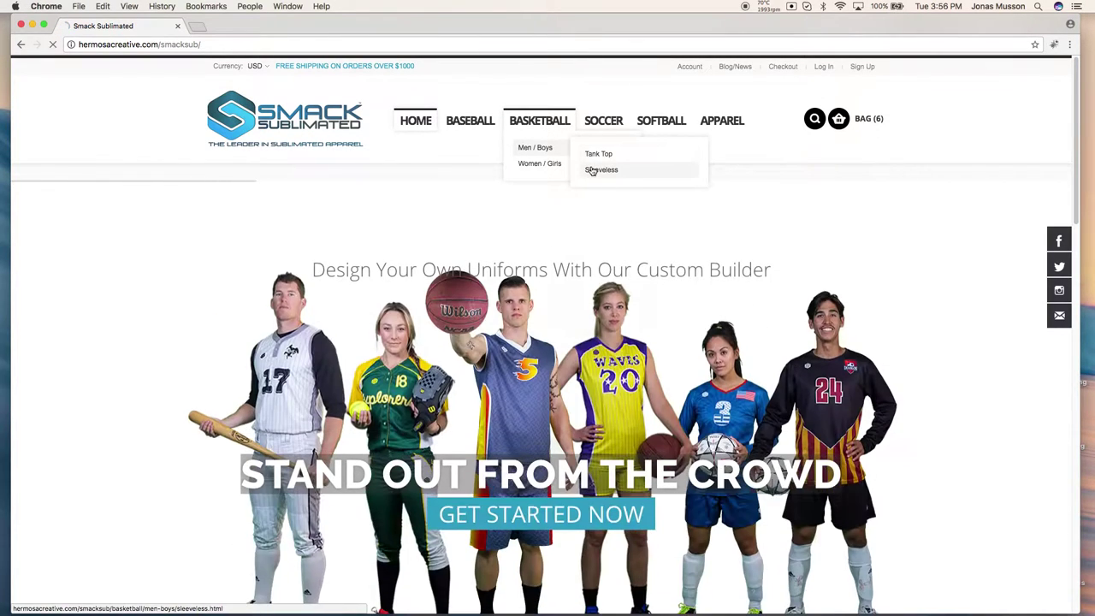
{"action": "left_click", "coordinate": [592, 170]}
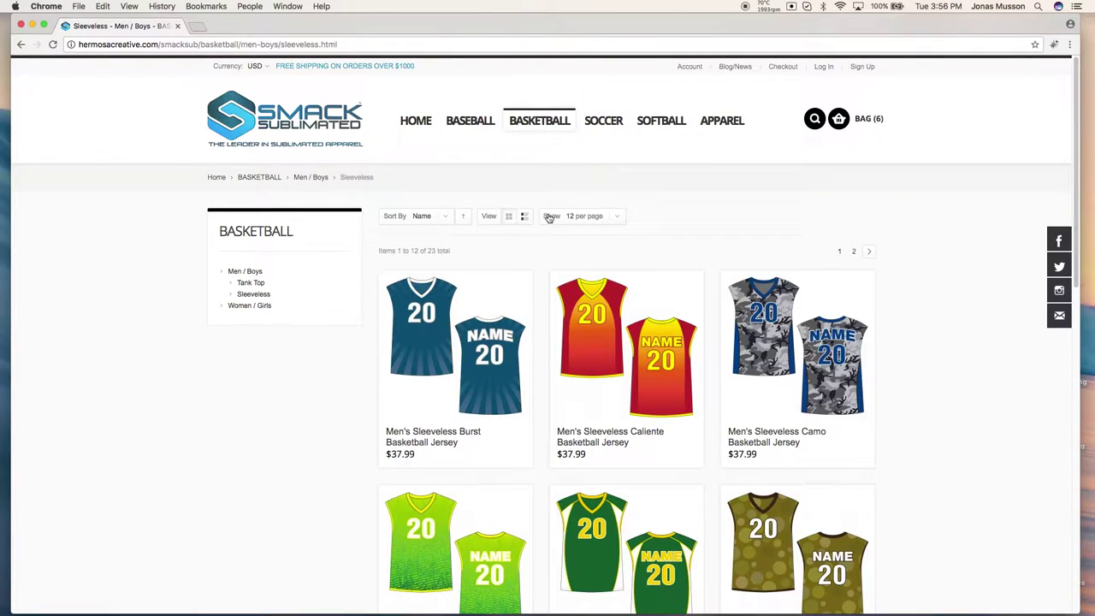
{"action": "left_click", "coordinate": [493, 315]}
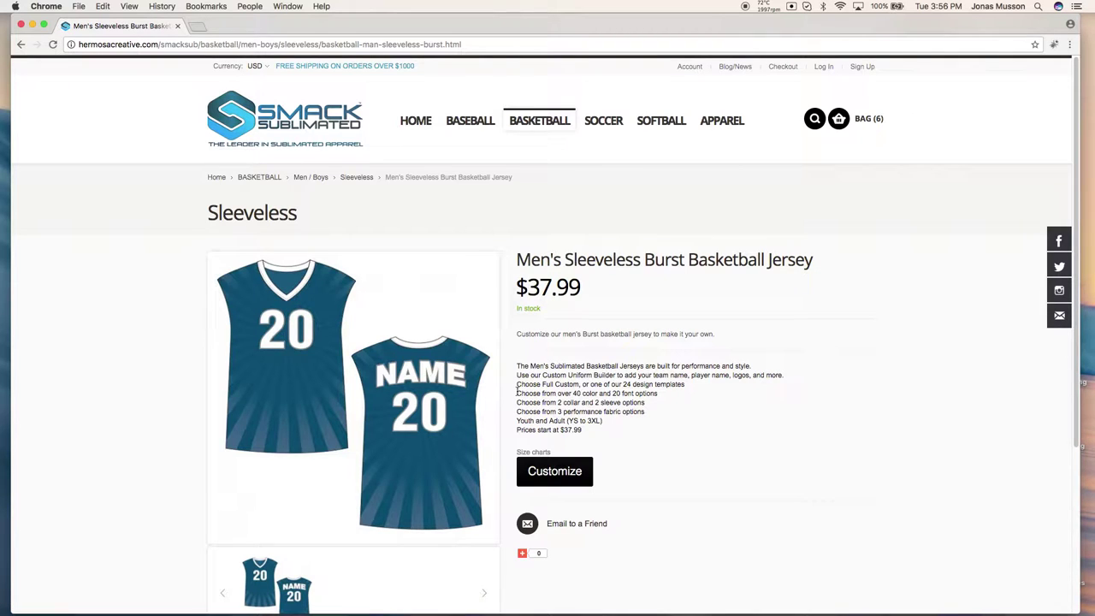
- Launch the custom builder for the $37.99 Burst jersey from its product page
{"action": "left_click", "coordinate": [565, 479]}
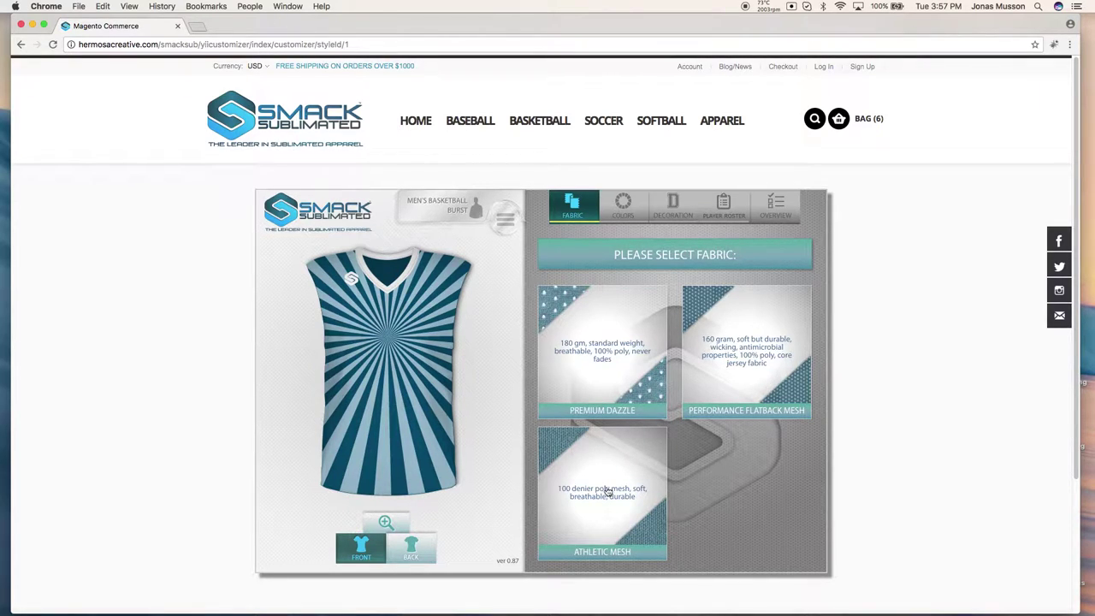
- Choose Premium Dazzle fabric with black body, white collar, teal burst and default brand logo
{"action": "left_click", "coordinate": [621, 378]}
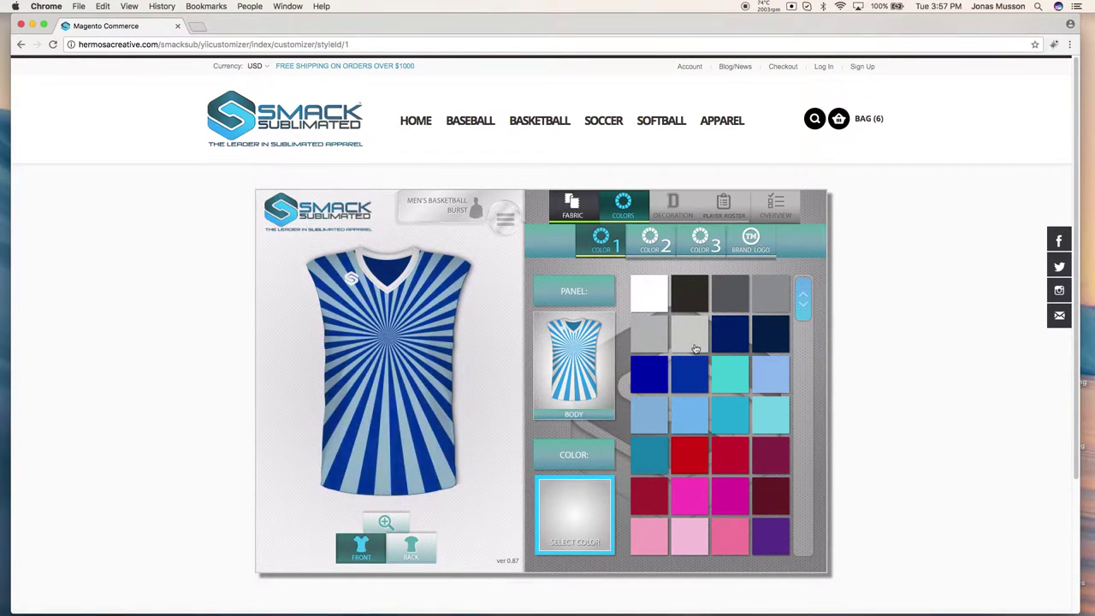
{"action": "left_click", "coordinate": [691, 299]}
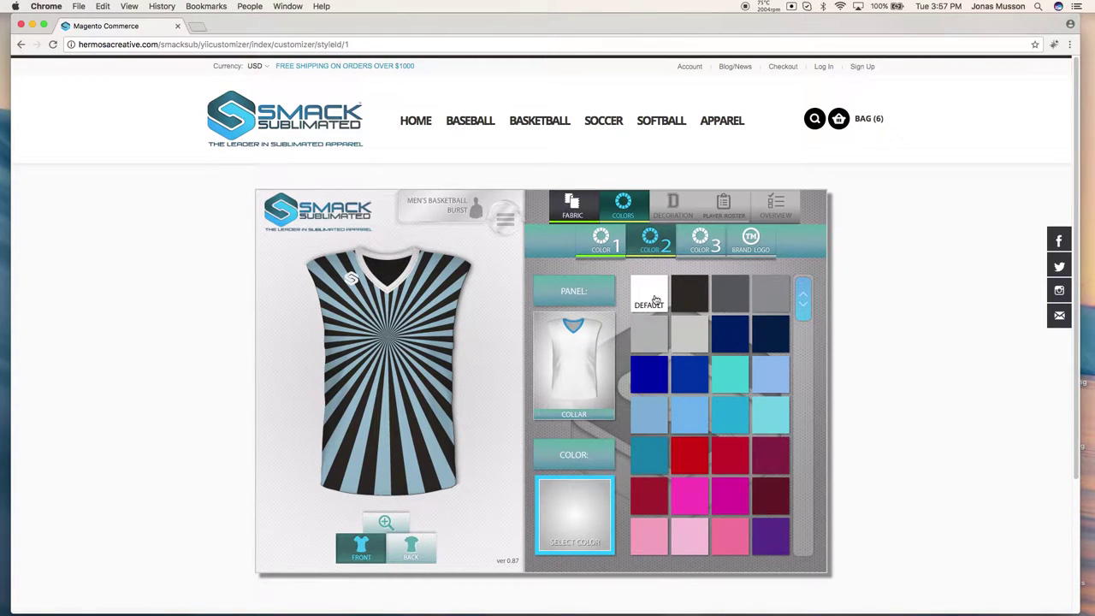
{"action": "left_click", "coordinate": [655, 298]}
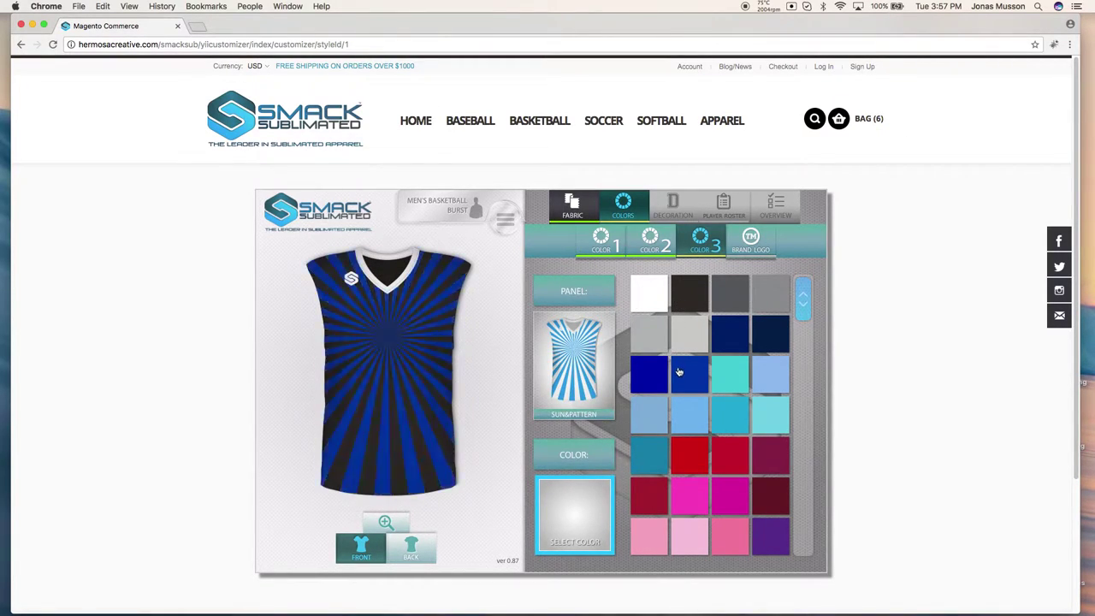
{"action": "left_click", "coordinate": [660, 460]}
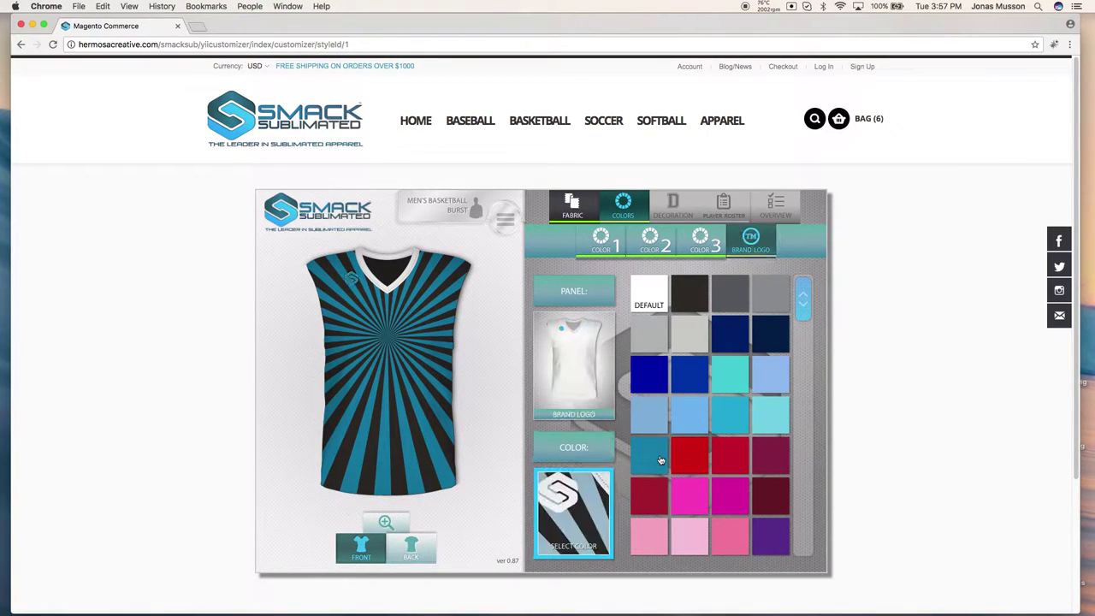
{"action": "left_click", "coordinate": [651, 297]}
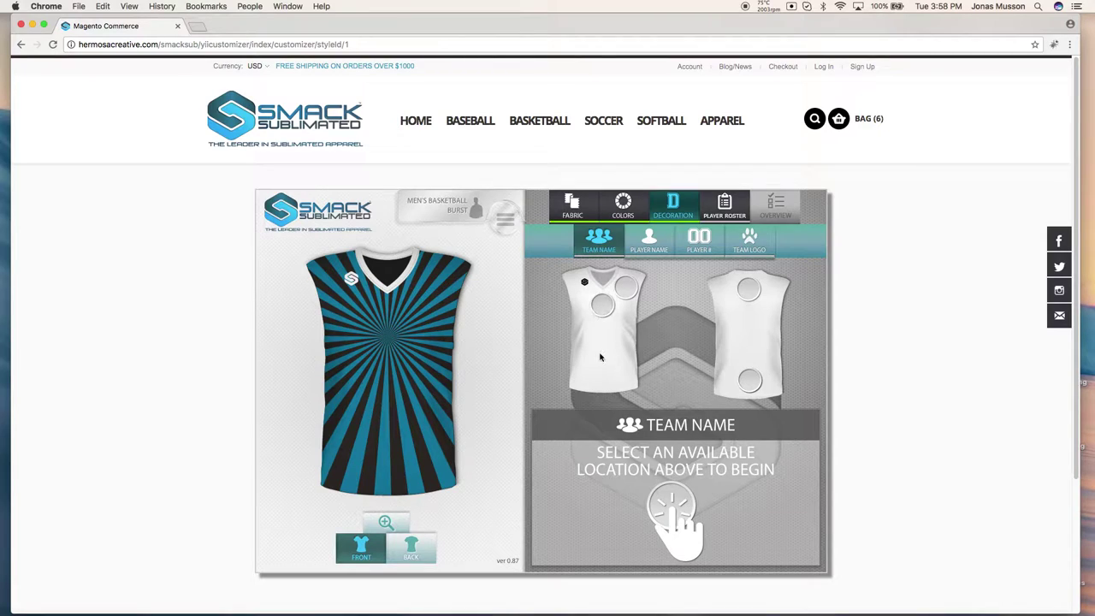
- Put TEAM on the front chest at medium size
{"action": "left_click", "coordinate": [603, 305]}
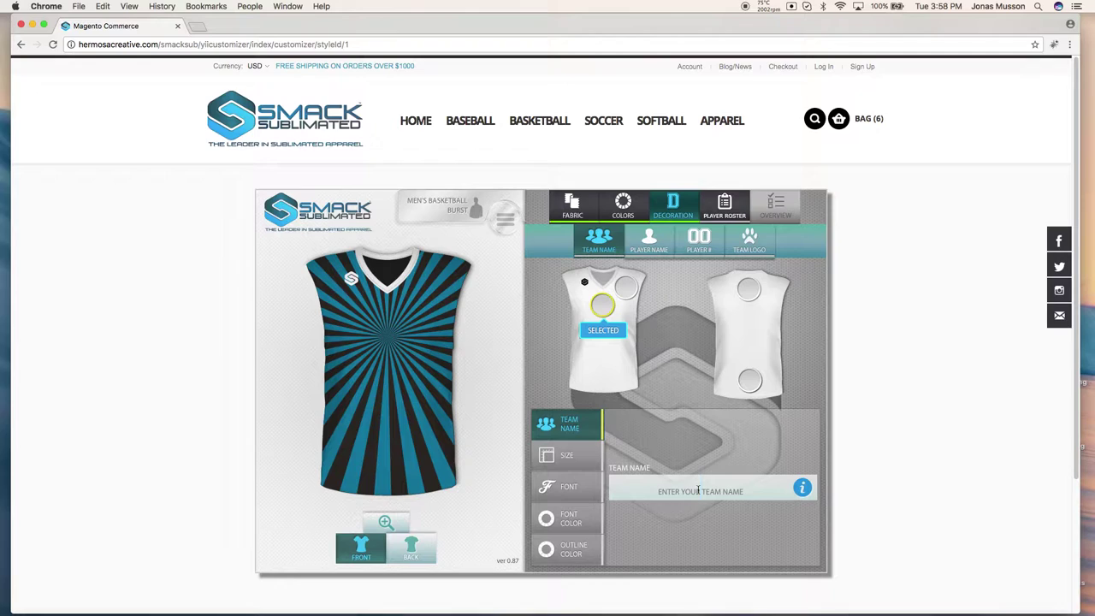
{"action": "type", "text": "TEAM"}
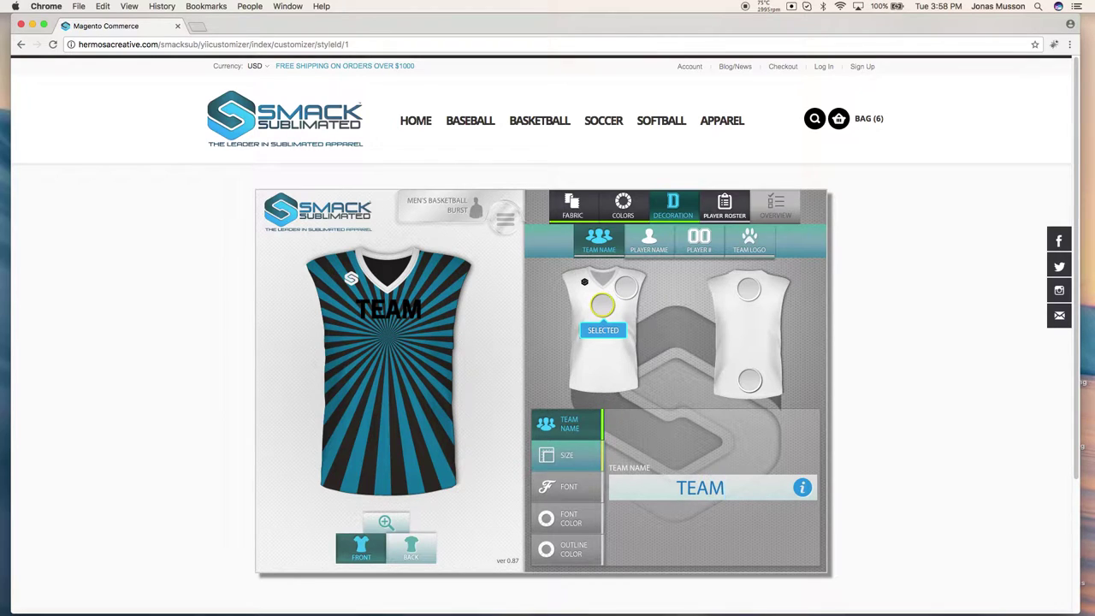
{"action": "left_click", "coordinate": [577, 464]}
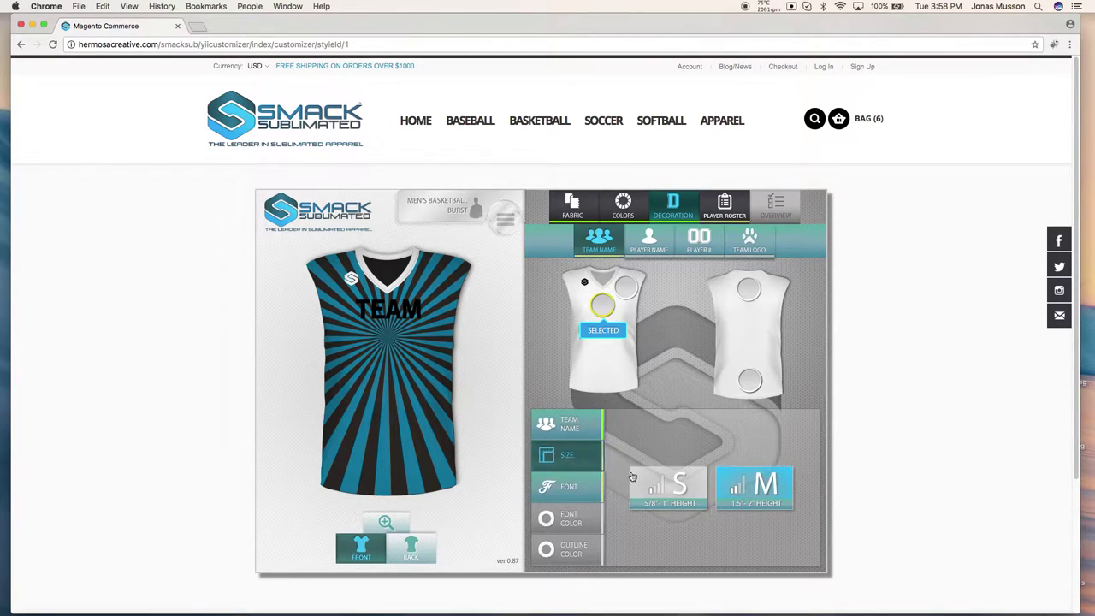
{"action": "left_click", "coordinate": [667, 486]}
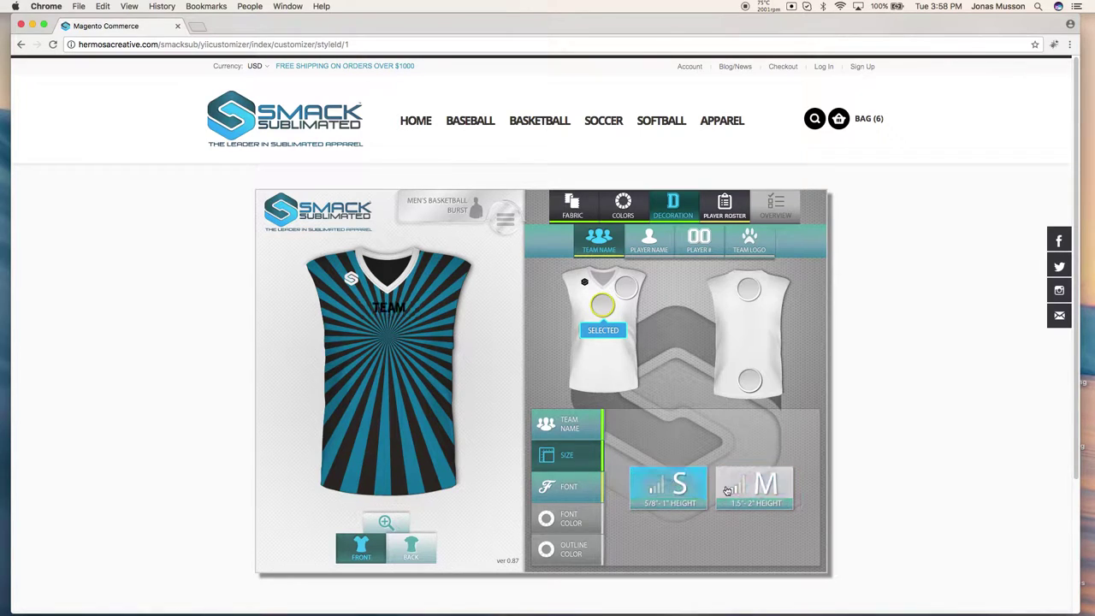
{"action": "left_click", "coordinate": [758, 483]}
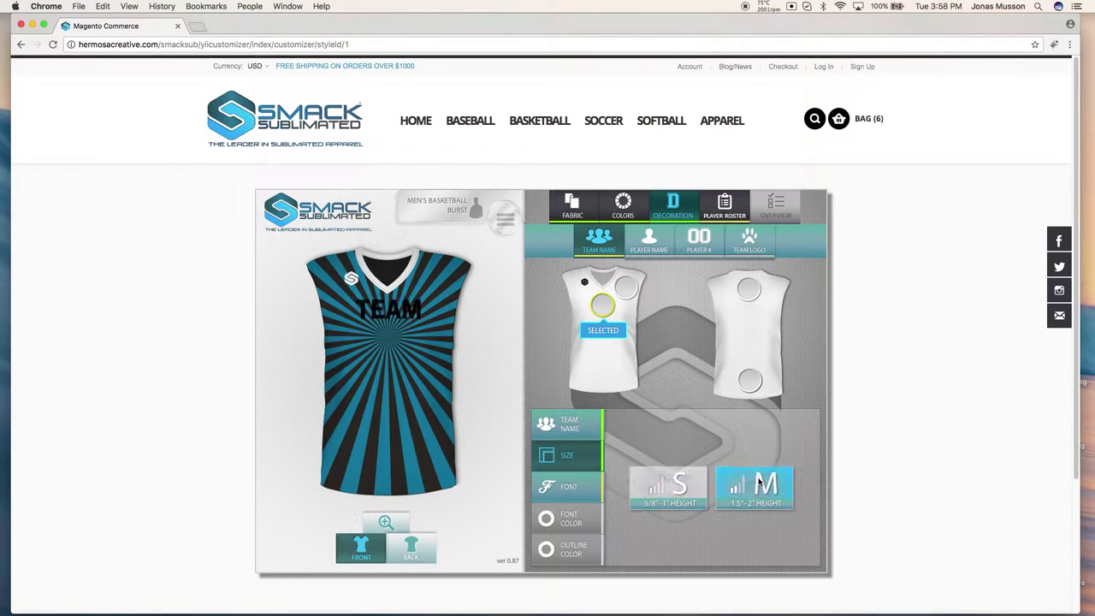
- Set the TEAM font to Athletic Regular after previewing Automaton and Beantown
{"action": "left_click", "coordinate": [577, 489]}
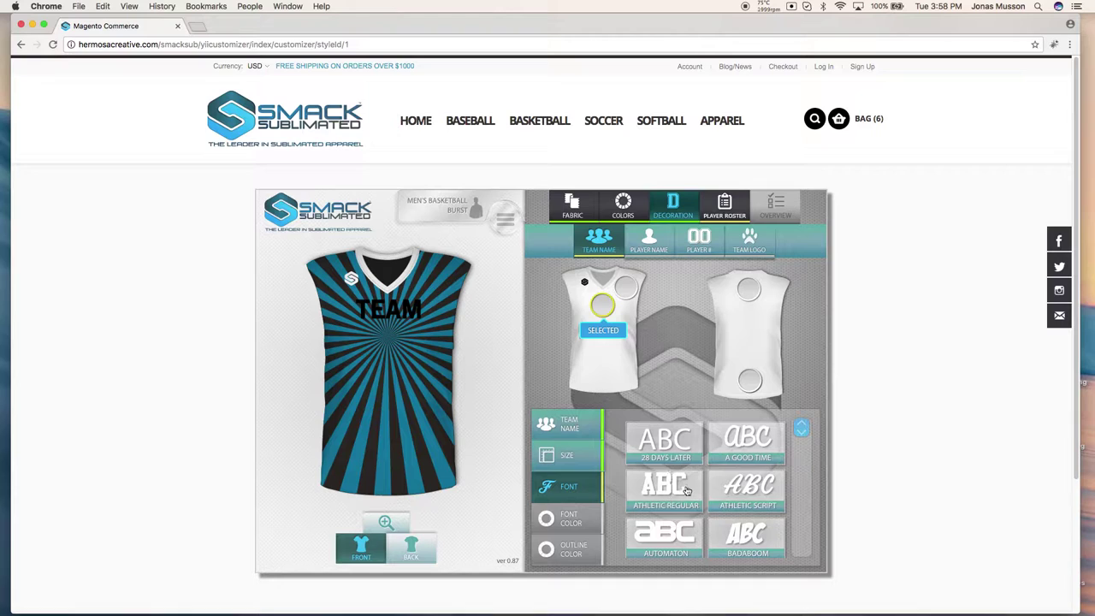
{"action": "scroll", "coordinate": [672, 529], "scroll_direction": "down", "scroll_amount": 1}
{"action": "left_click", "coordinate": [665, 486]}
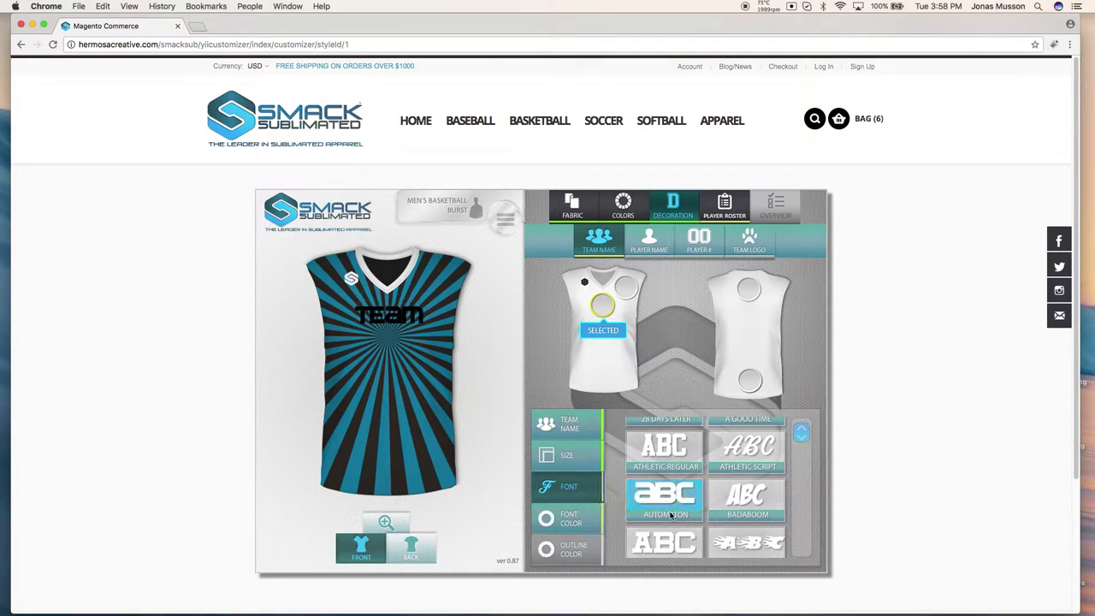
{"action": "scroll", "coordinate": [669, 535], "scroll_direction": "down", "scroll_amount": 1}
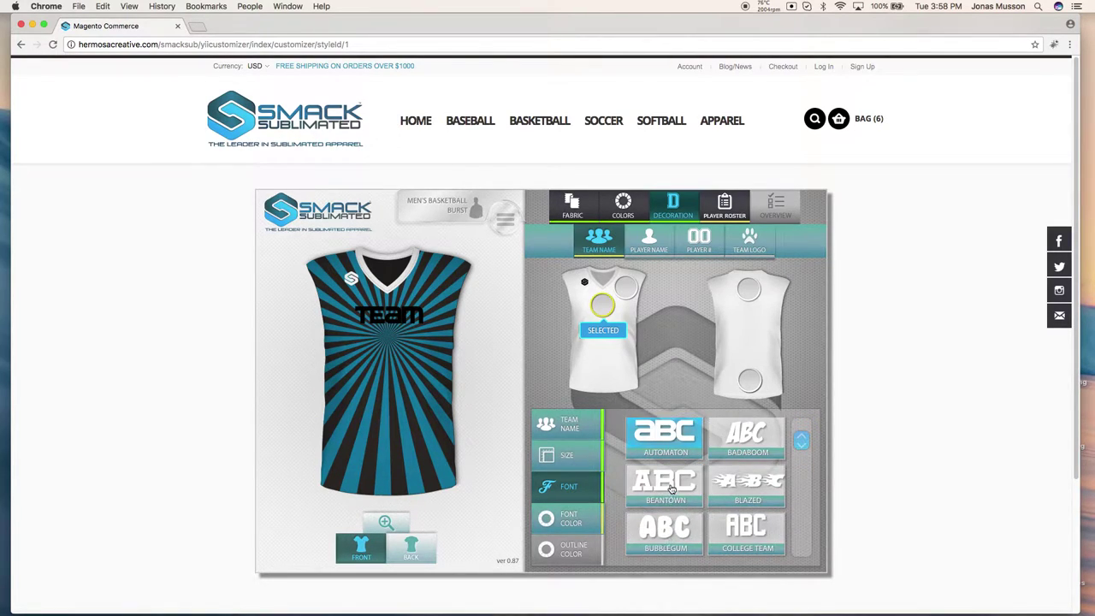
{"action": "left_click", "coordinate": [672, 490]}
{"action": "scroll", "coordinate": [670, 479], "scroll_direction": "up", "scroll_amount": 2}
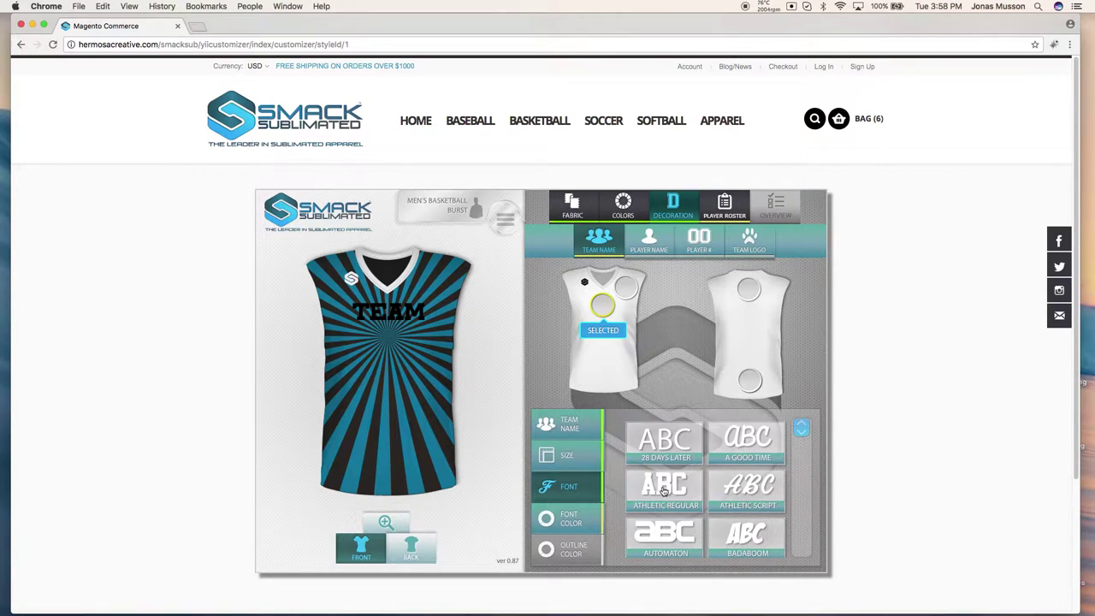
{"action": "left_click", "coordinate": [663, 487]}
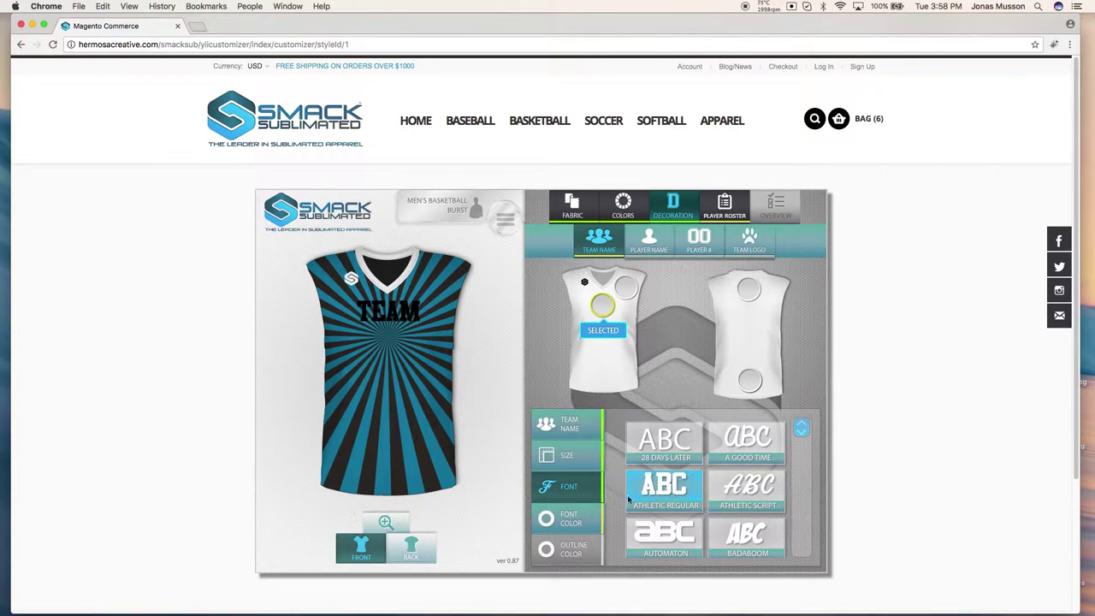
- Make the TEAM lettering white with no outline and confirm its placement
{"action": "left_click", "coordinate": [562, 519]}
{"action": "left_click", "coordinate": [642, 464]}
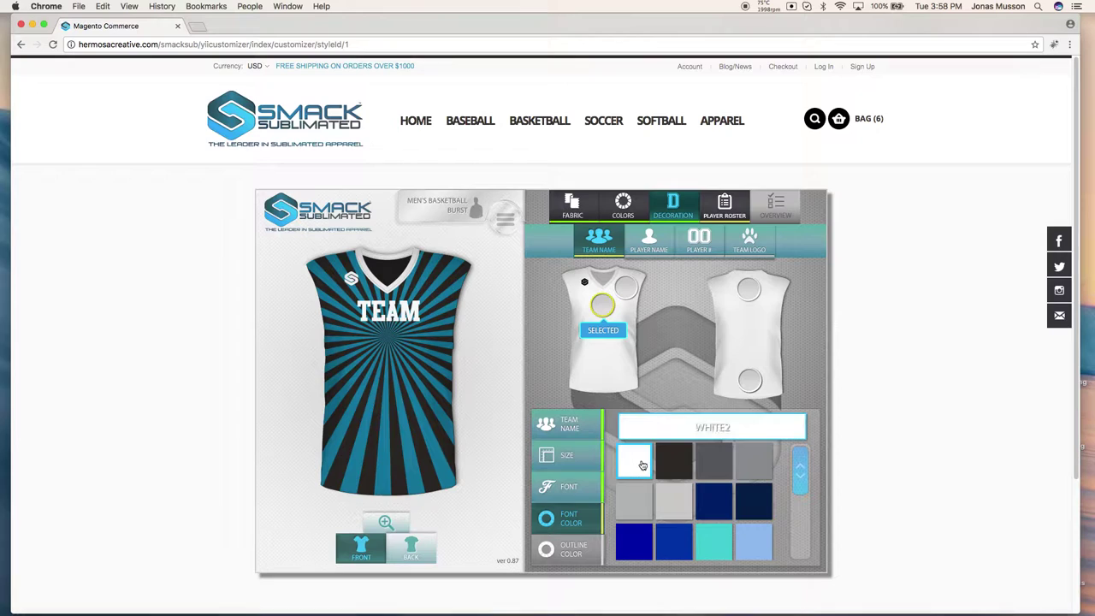
{"action": "left_click", "coordinate": [569, 548]}
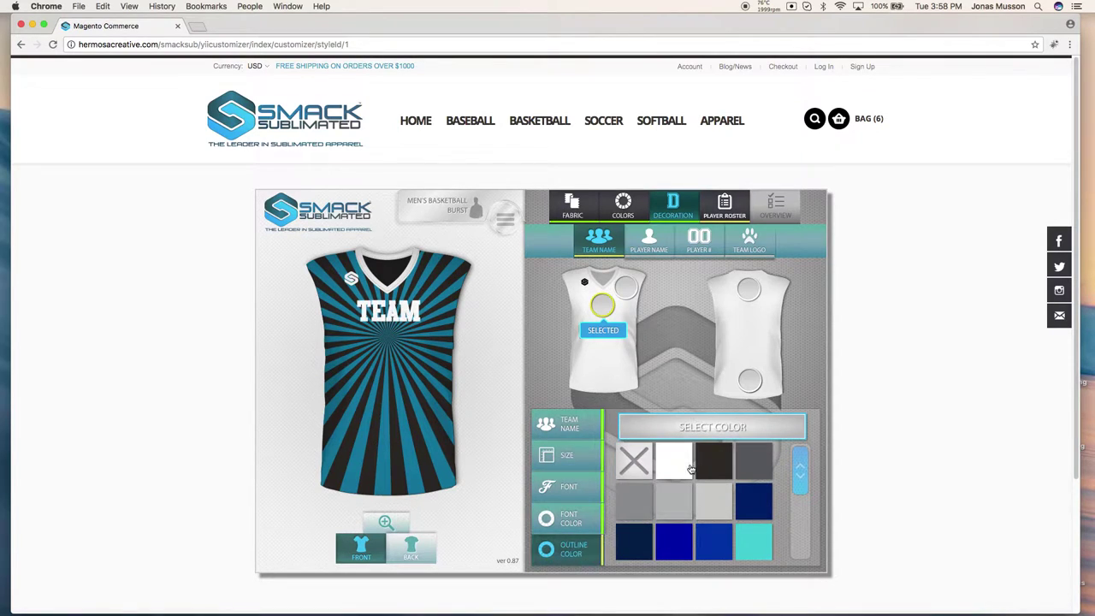
{"action": "scroll", "coordinate": [741, 522], "scroll_direction": "down", "scroll_amount": 3}
{"action": "scroll", "coordinate": [741, 522], "scroll_direction": "up", "scroll_amount": 3}
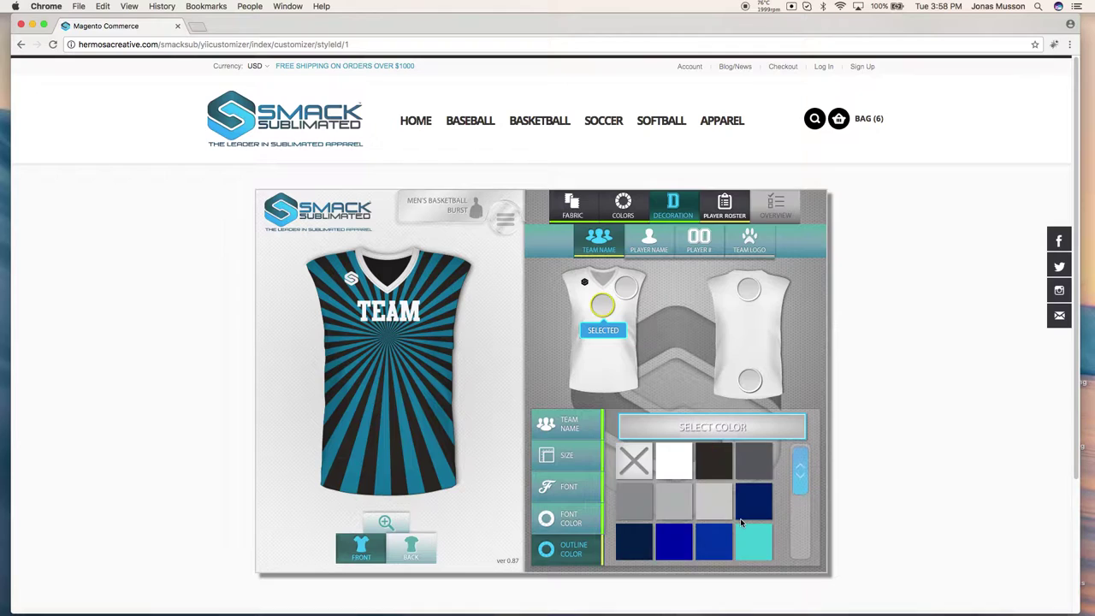
{"action": "left_click", "coordinate": [635, 462]}
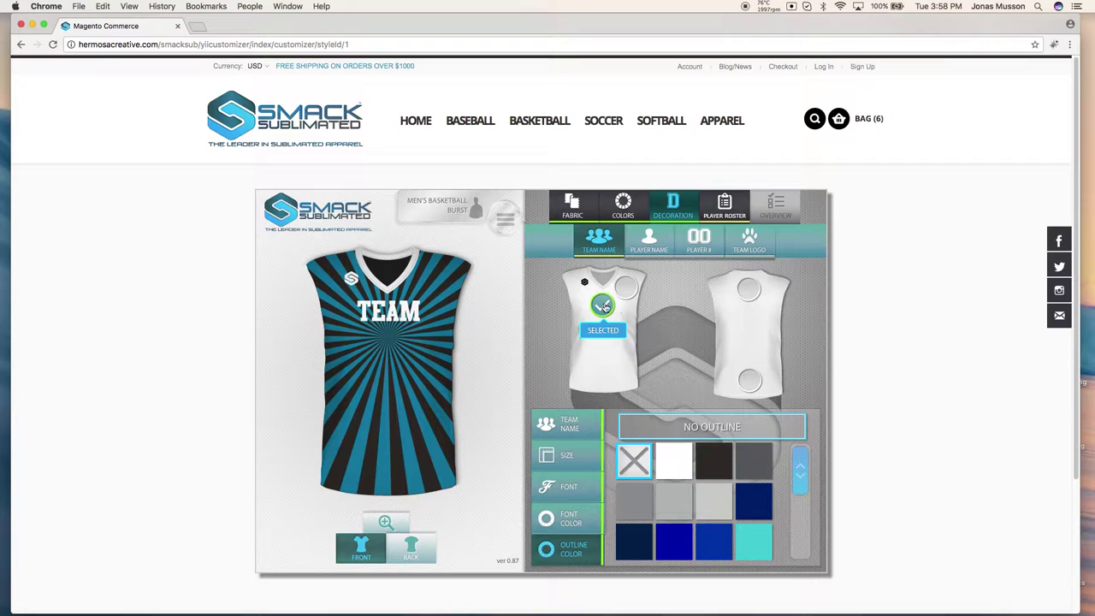
{"action": "left_click", "coordinate": [604, 305]}
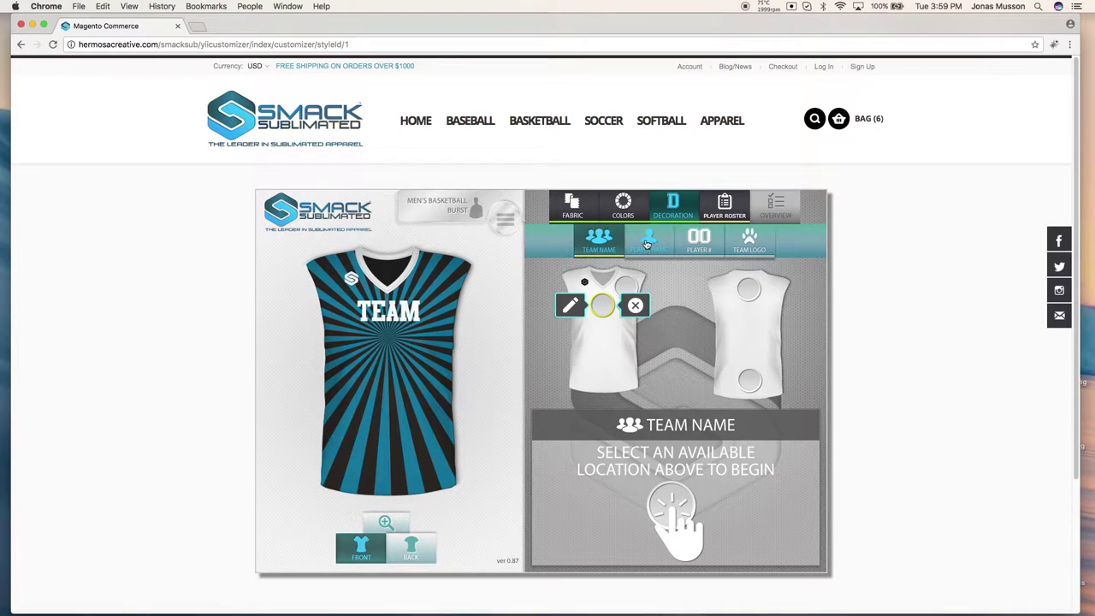
- Add PLAYER as the name on the upper back at large 2.5–3" size
{"action": "left_click", "coordinate": [647, 245]}
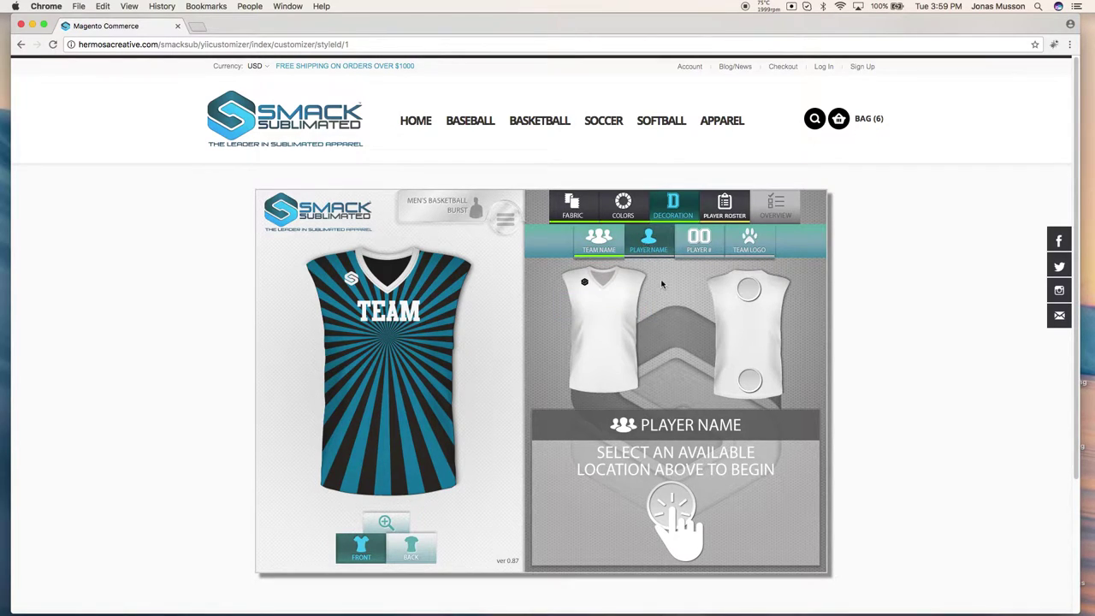
{"action": "left_click", "coordinate": [751, 289]}
{"action": "left_click", "coordinate": [727, 487]}
{"action": "type", "text": "PLAYER"}
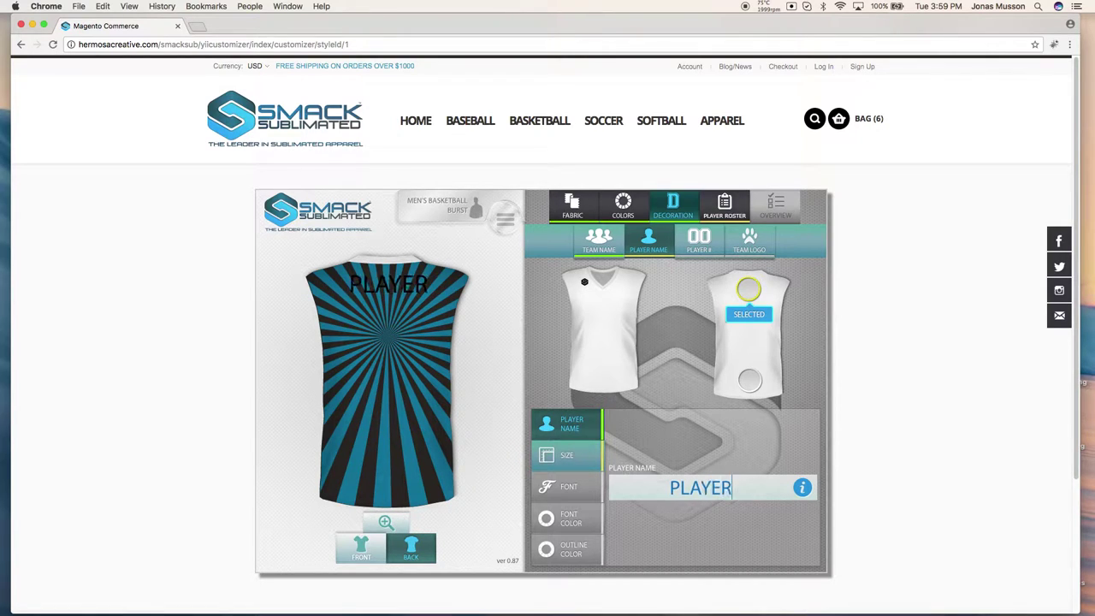
{"action": "left_click", "coordinate": [566, 455]}
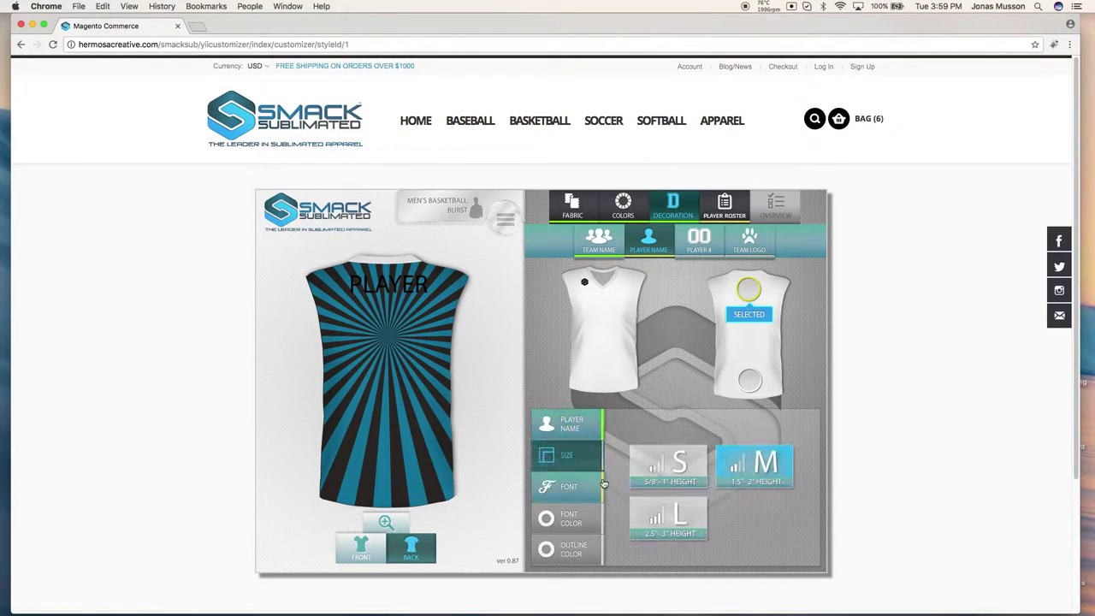
{"action": "left_click", "coordinate": [666, 523]}
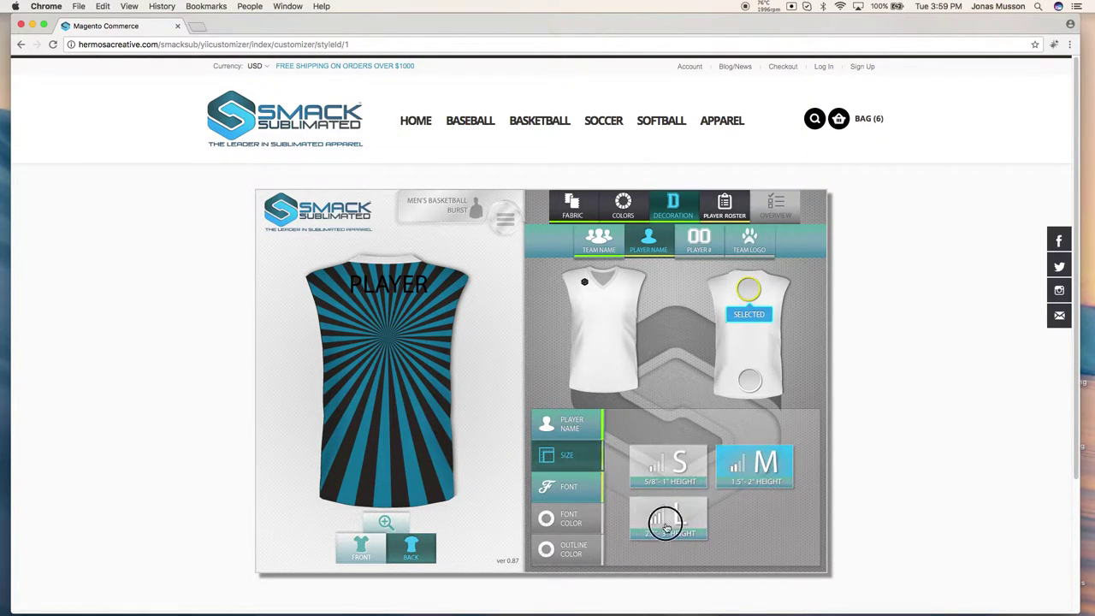
- Style PLAYER in Athletic Regular, white with a black outline
{"action": "left_click", "coordinate": [573, 486]}
{"action": "left_click", "coordinate": [668, 490]}
{"action": "left_click", "coordinate": [553, 519]}
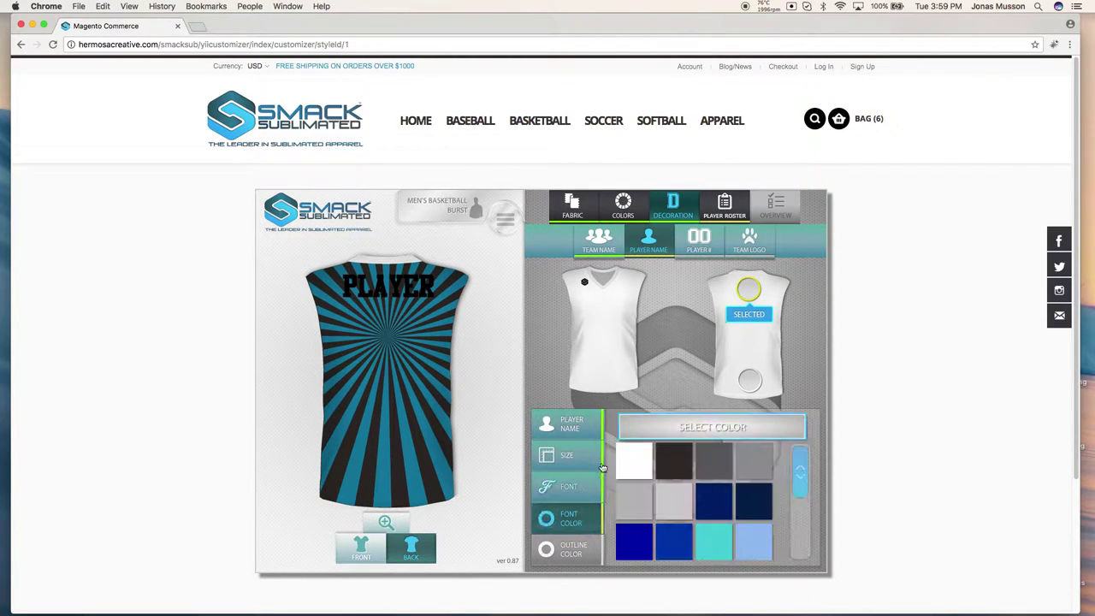
{"action": "left_click", "coordinate": [637, 462]}
{"action": "left_click", "coordinate": [567, 552]}
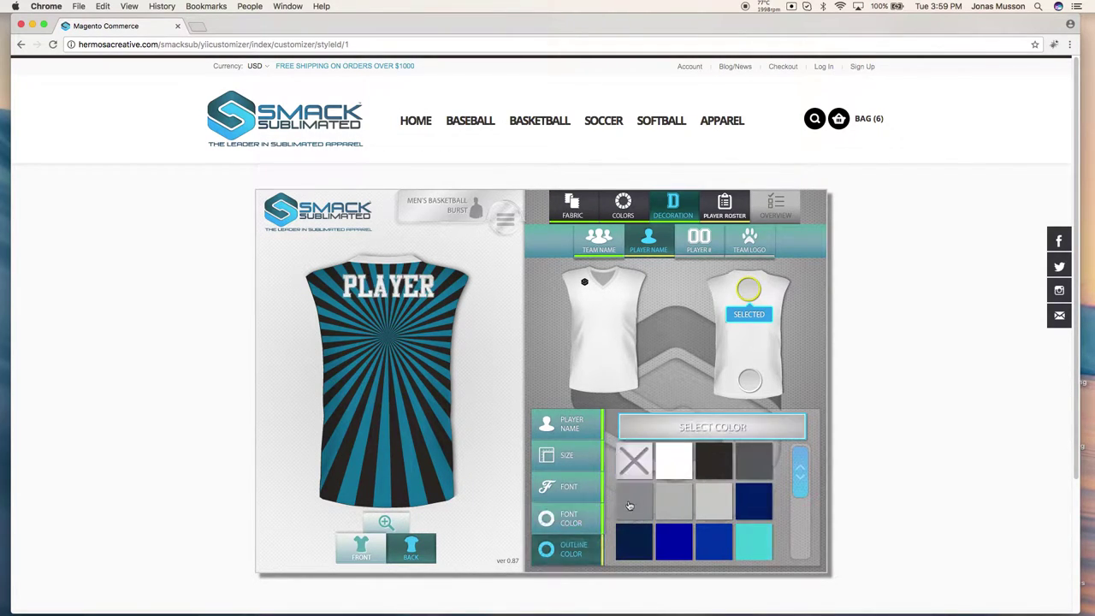
{"action": "left_click", "coordinate": [721, 460]}
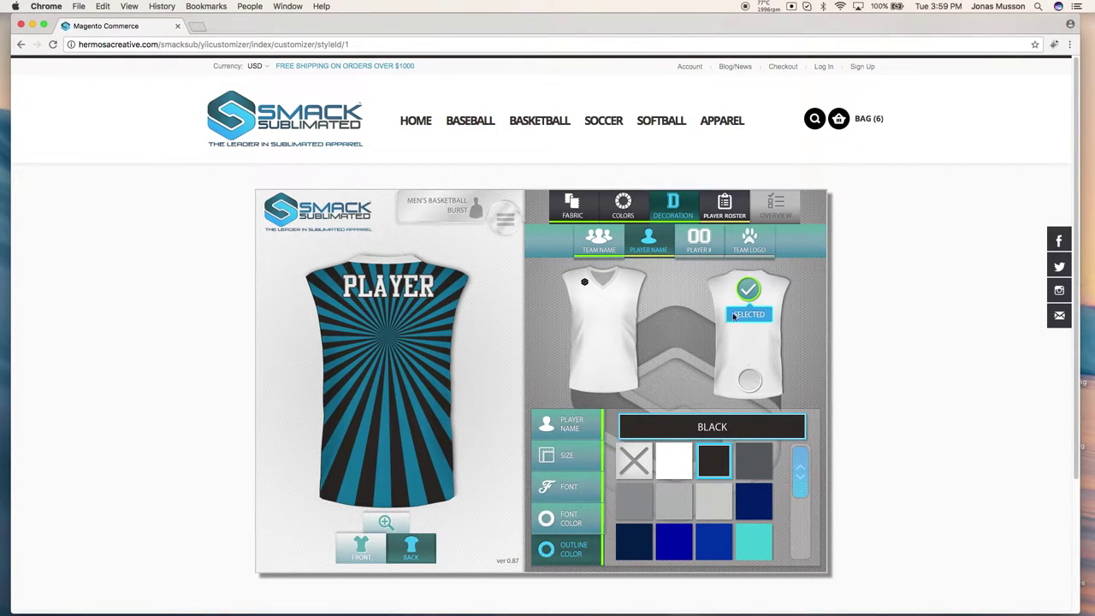
- Add player number 11 to the back of the jersey
{"action": "left_click", "coordinate": [703, 248]}
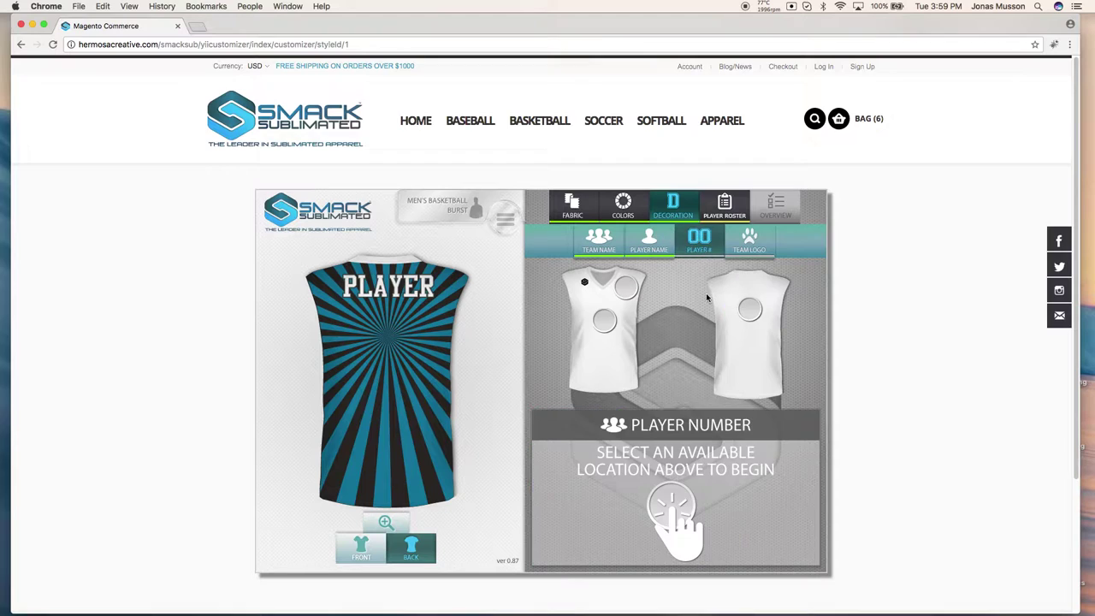
{"action": "left_click", "coordinate": [749, 310]}
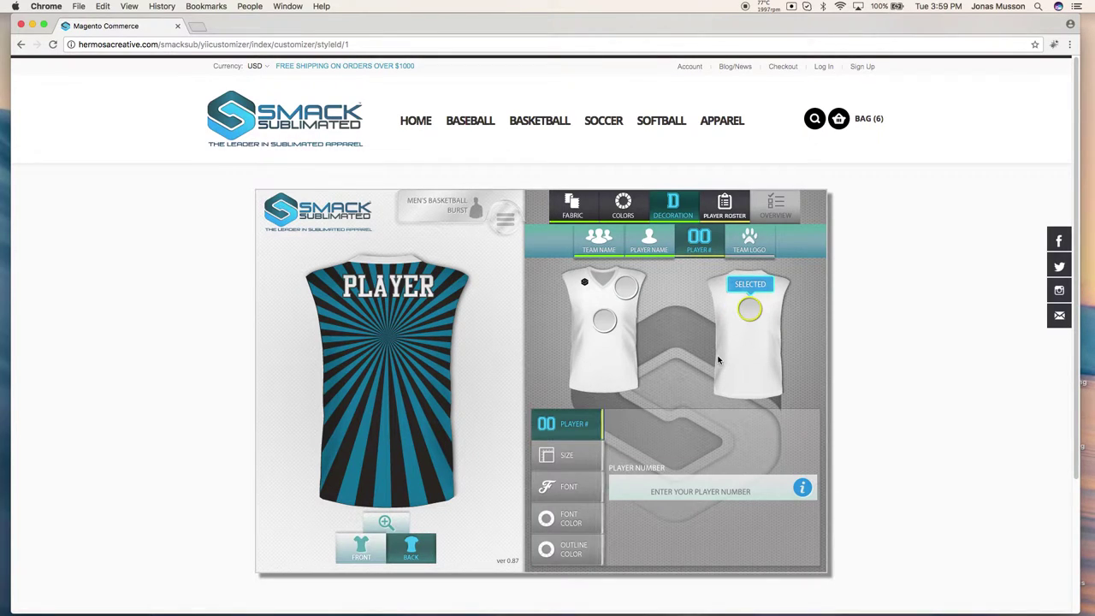
{"action": "left_click", "coordinate": [672, 486]}
{"action": "type", "text": "11"}
{"action": "left_click", "coordinate": [597, 464]}
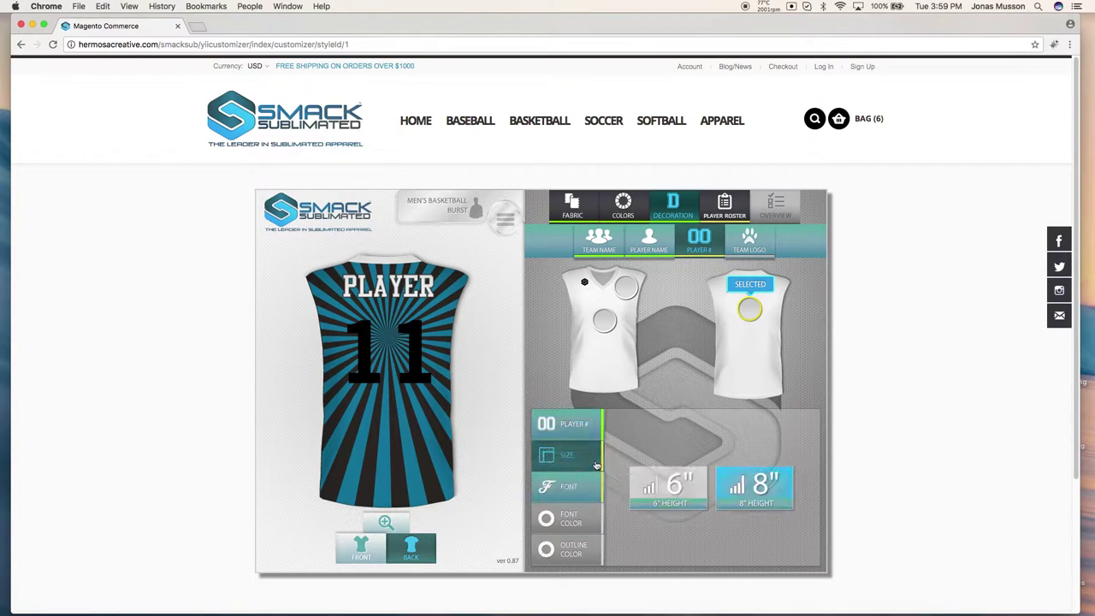
- Style the number 11 in white Athletic Regular with a black outline
{"action": "left_click", "coordinate": [564, 488]}
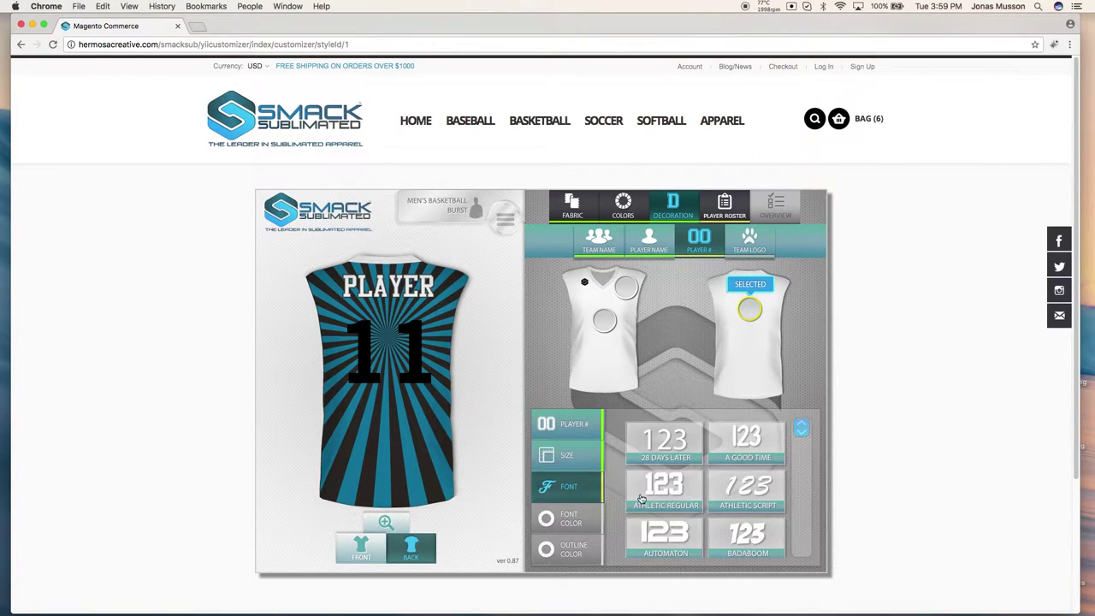
{"action": "left_click", "coordinate": [663, 492]}
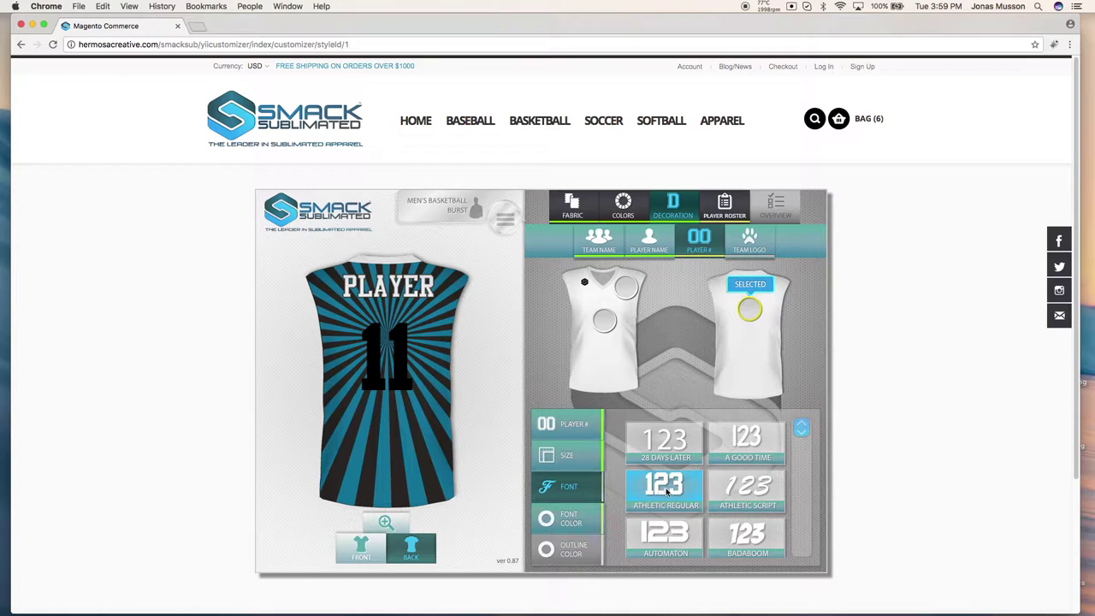
{"action": "left_click", "coordinate": [558, 524]}
{"action": "left_click", "coordinate": [632, 458]}
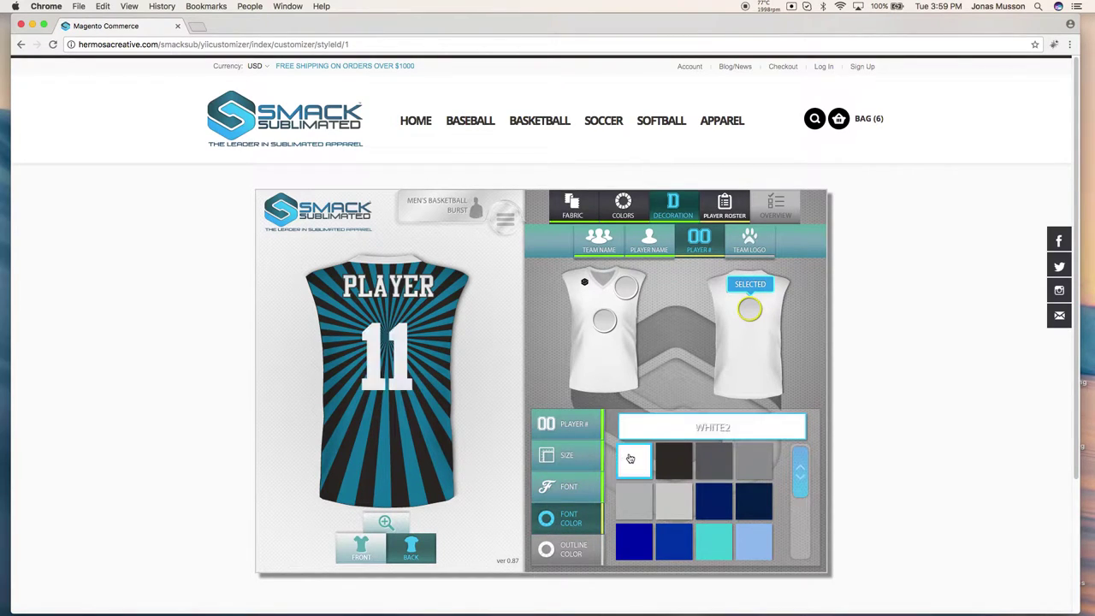
{"action": "left_click", "coordinate": [632, 460]}
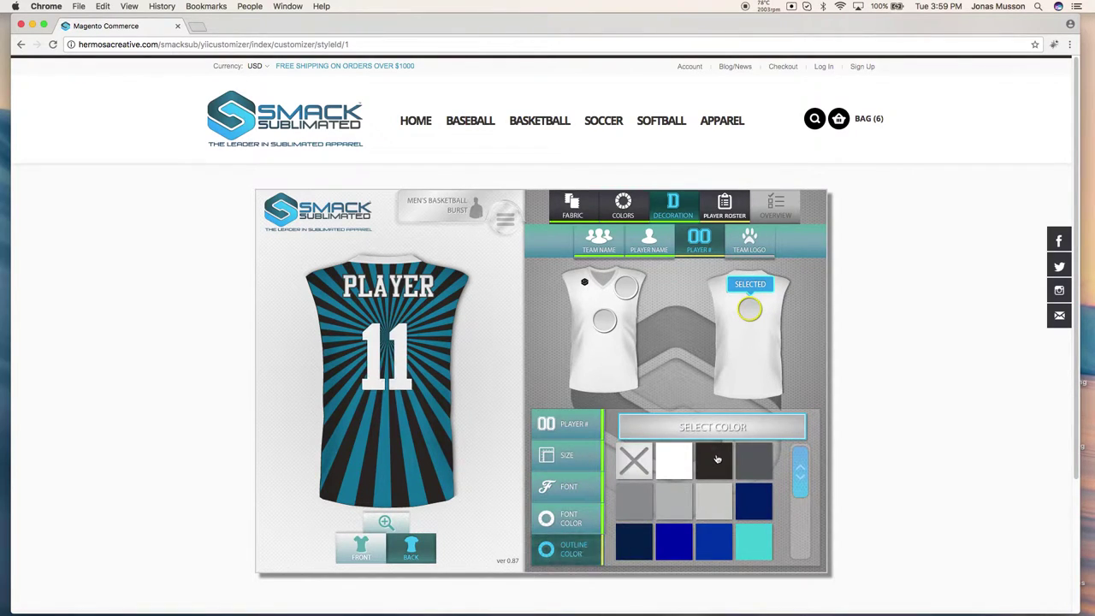
{"action": "left_click", "coordinate": [719, 457]}
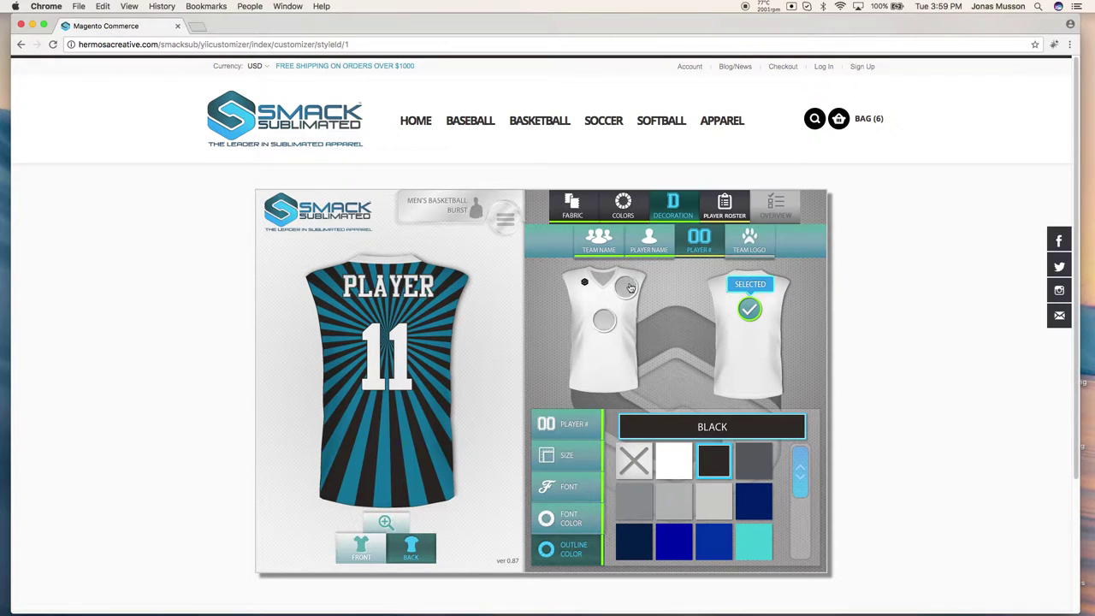
- Review the player and team name placements, then bring up the team logo options
{"action": "left_click", "coordinate": [650, 241]}
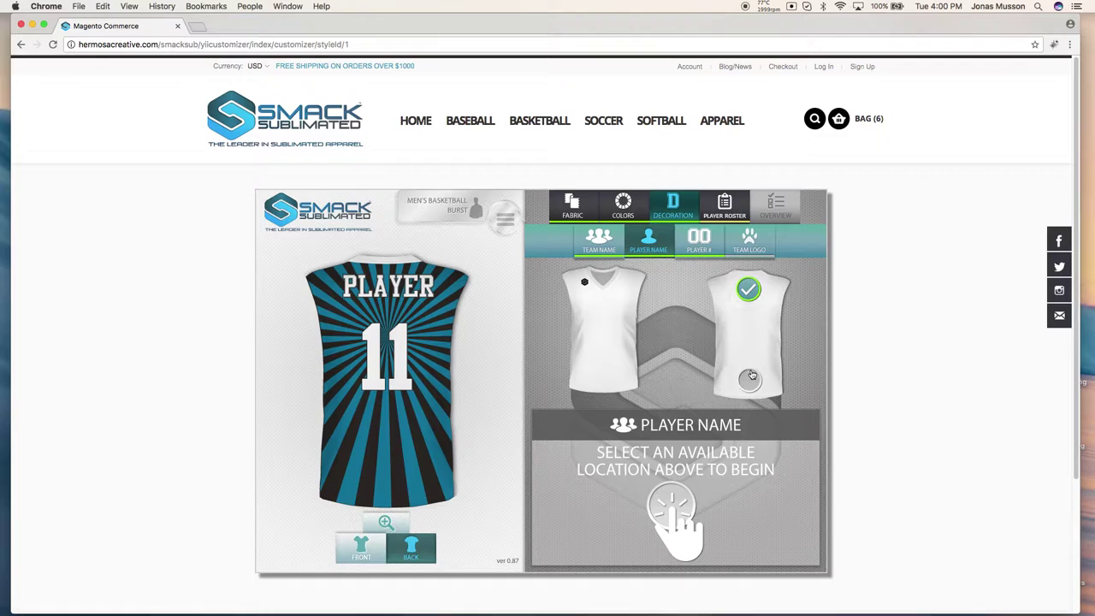
{"action": "left_click", "coordinate": [601, 240]}
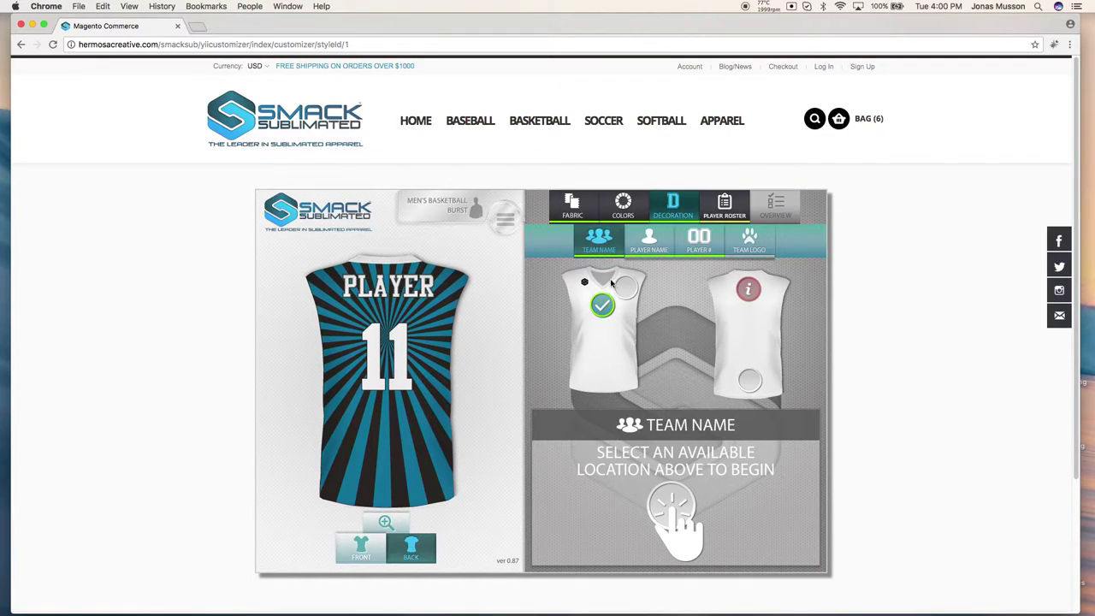
{"action": "left_click", "coordinate": [758, 247]}
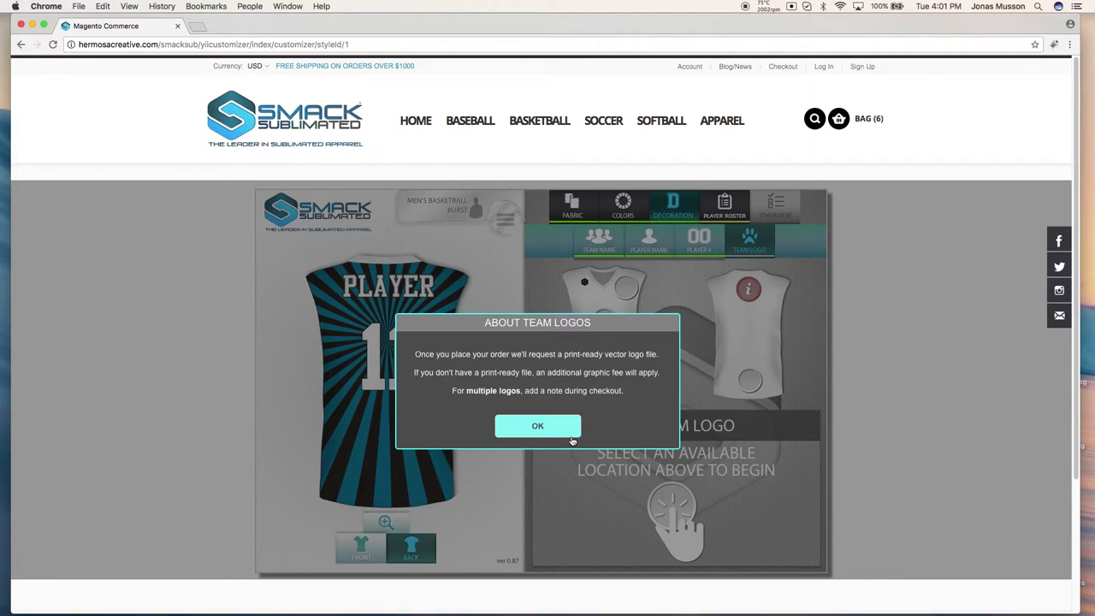
- Upload TEAM-LOGO.png to the front upper-right chest and check back and front views
{"action": "left_click", "coordinate": [556, 432]}
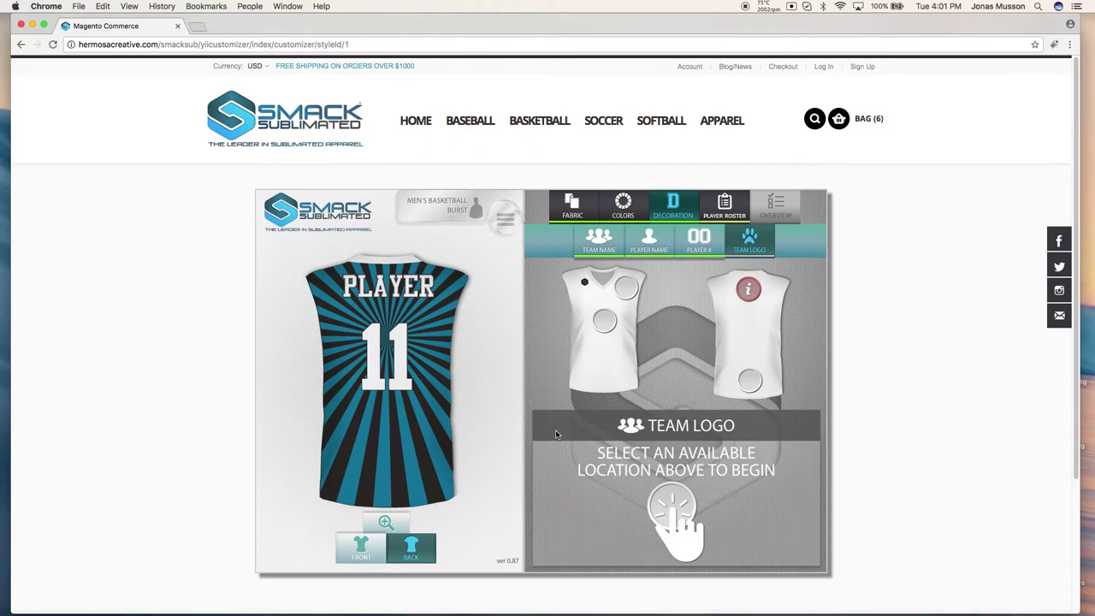
{"action": "left_click", "coordinate": [628, 293]}
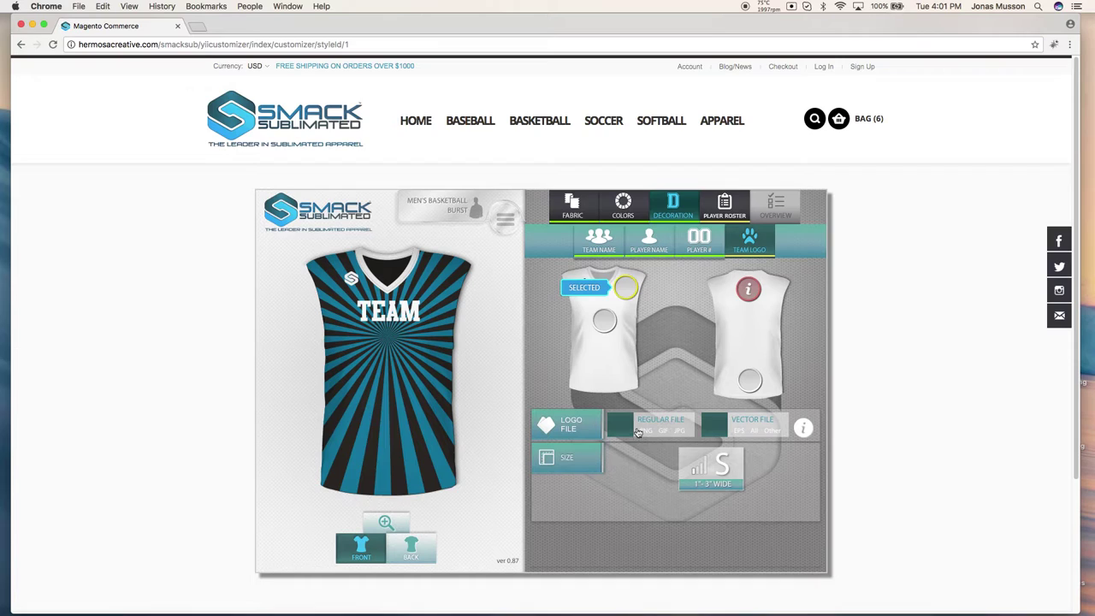
{"action": "left_click", "coordinate": [637, 428]}
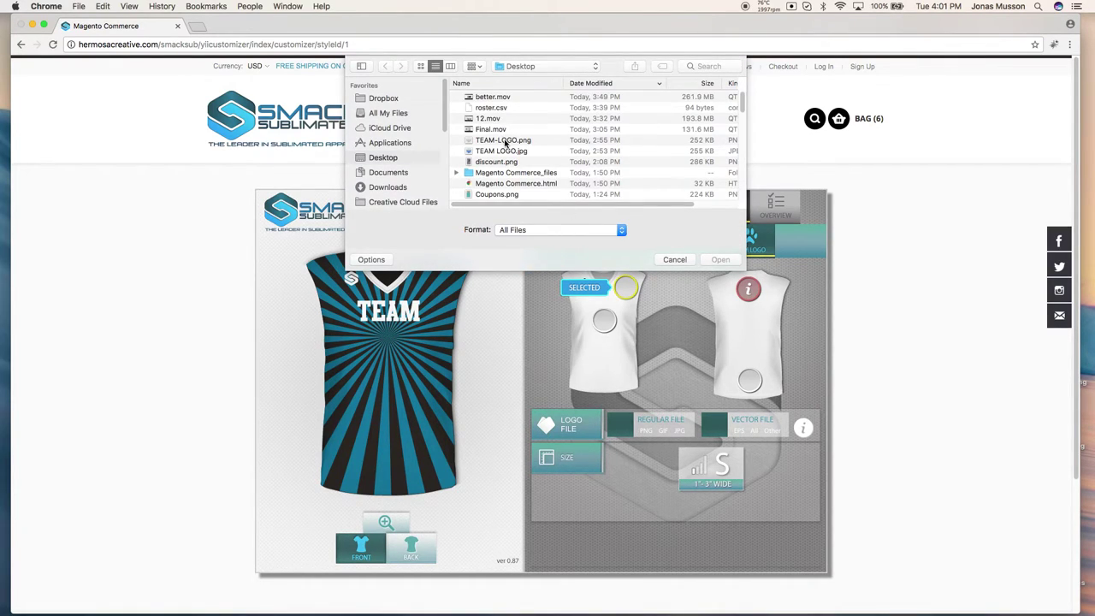
{"action": "left_click", "coordinate": [505, 140]}
{"action": "left_click", "coordinate": [723, 261]}
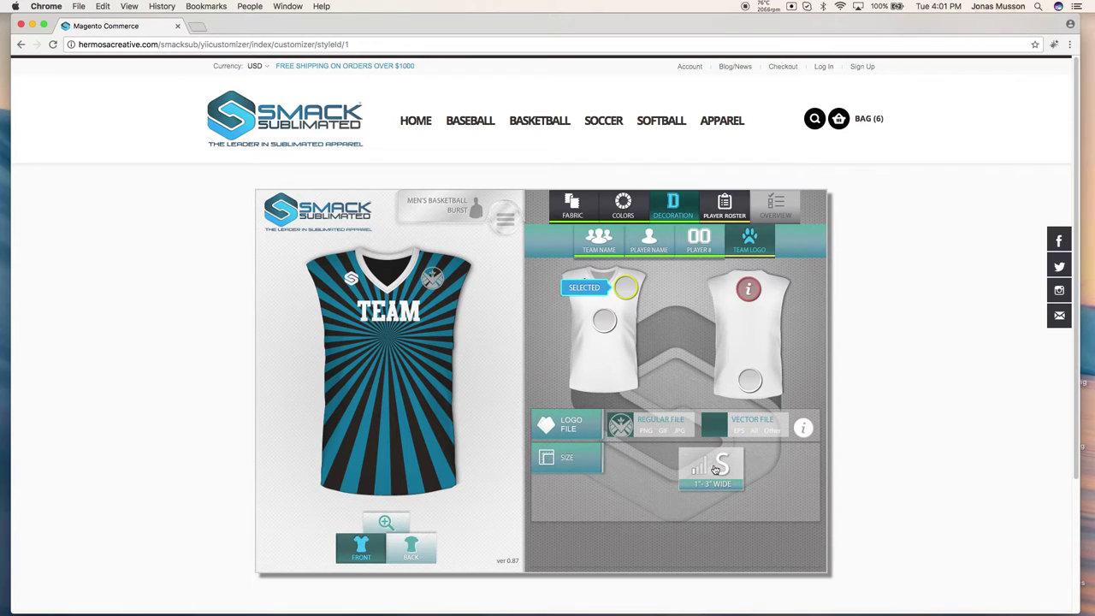
{"action": "left_click", "coordinate": [419, 550]}
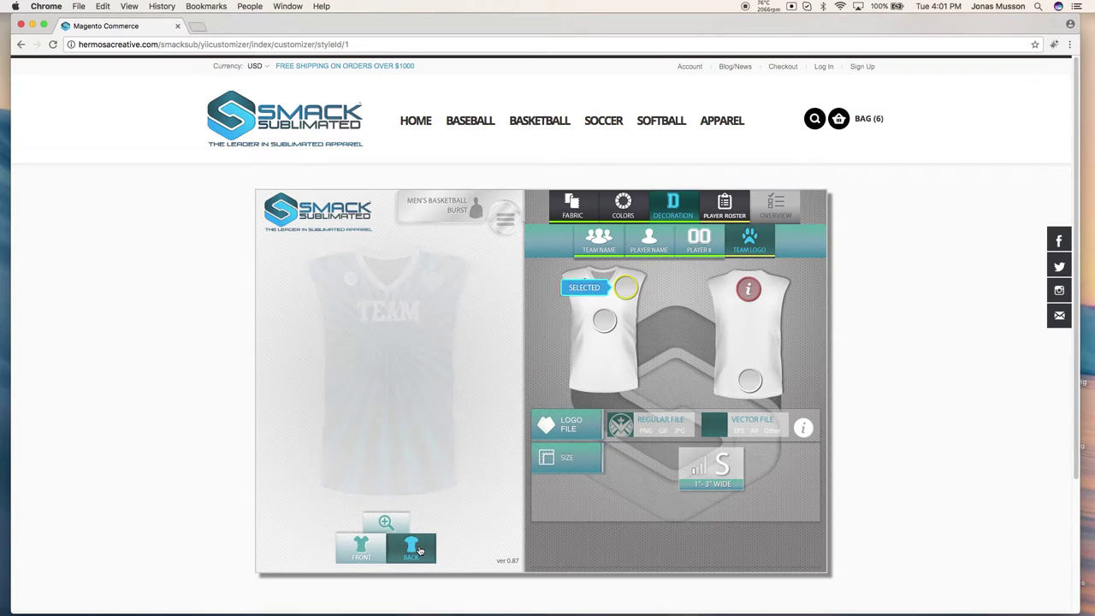
{"action": "left_click", "coordinate": [374, 556]}
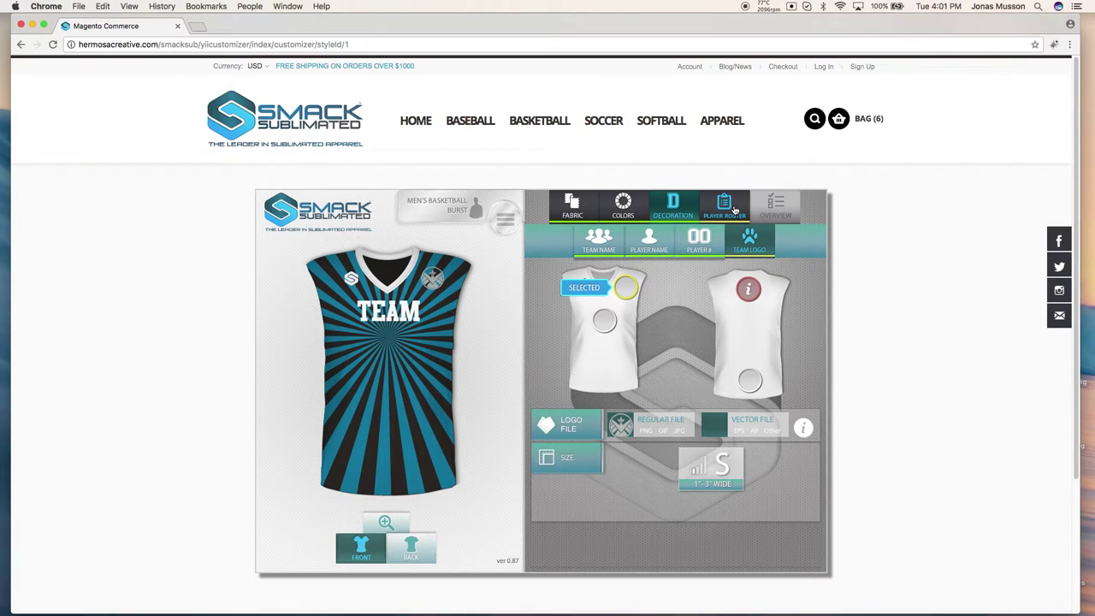
- Manually enter player 1 as SMITH, number 11, Medium top
{"action": "left_click", "coordinate": [725, 205]}
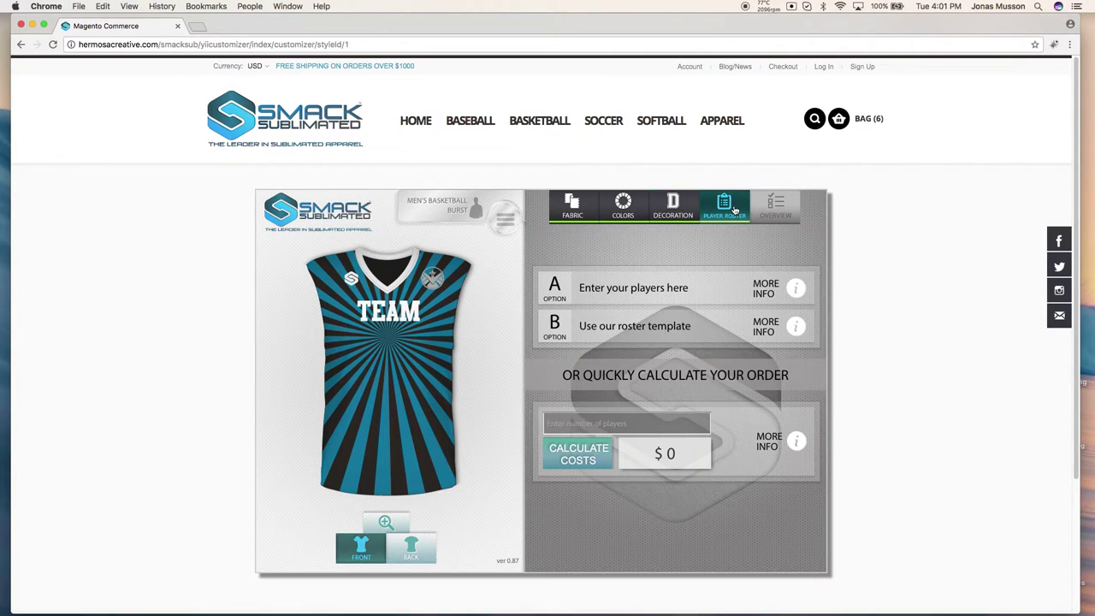
{"action": "left_click", "coordinate": [627, 292]}
{"action": "left_click", "coordinate": [572, 306]}
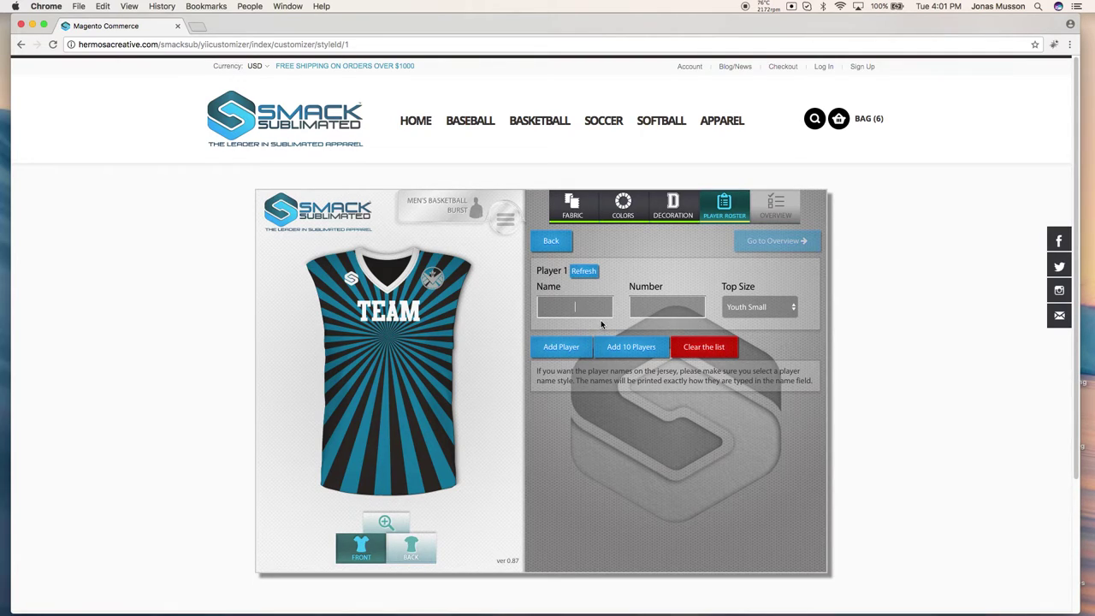
{"action": "type", "text": "SMITH"}
{"action": "left_click", "coordinate": [675, 305]}
{"action": "type", "text": "11"}
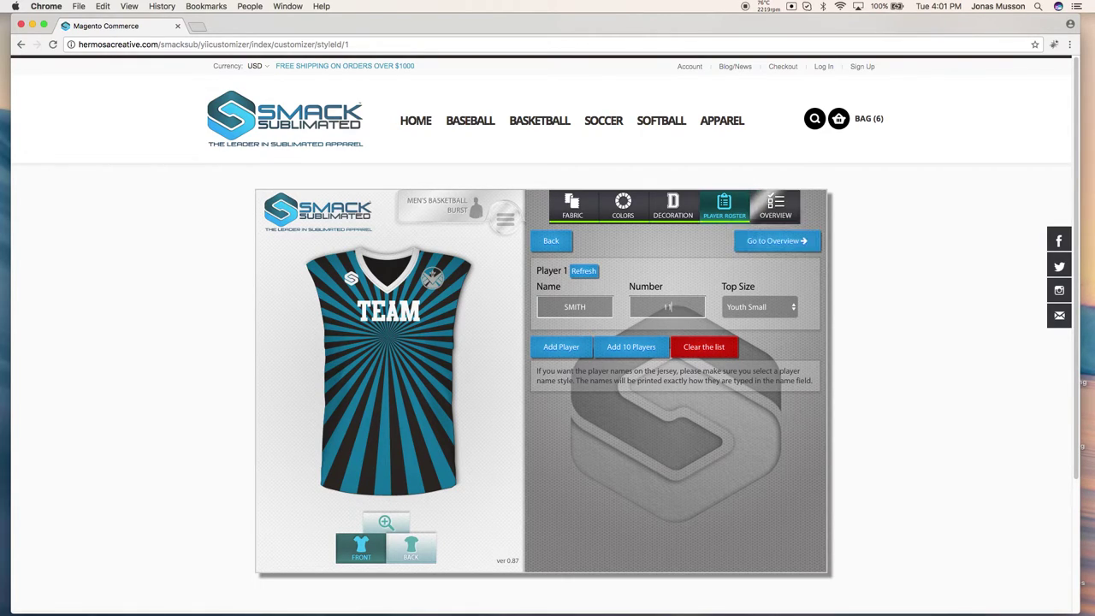
{"action": "left_click", "coordinate": [759, 306]}
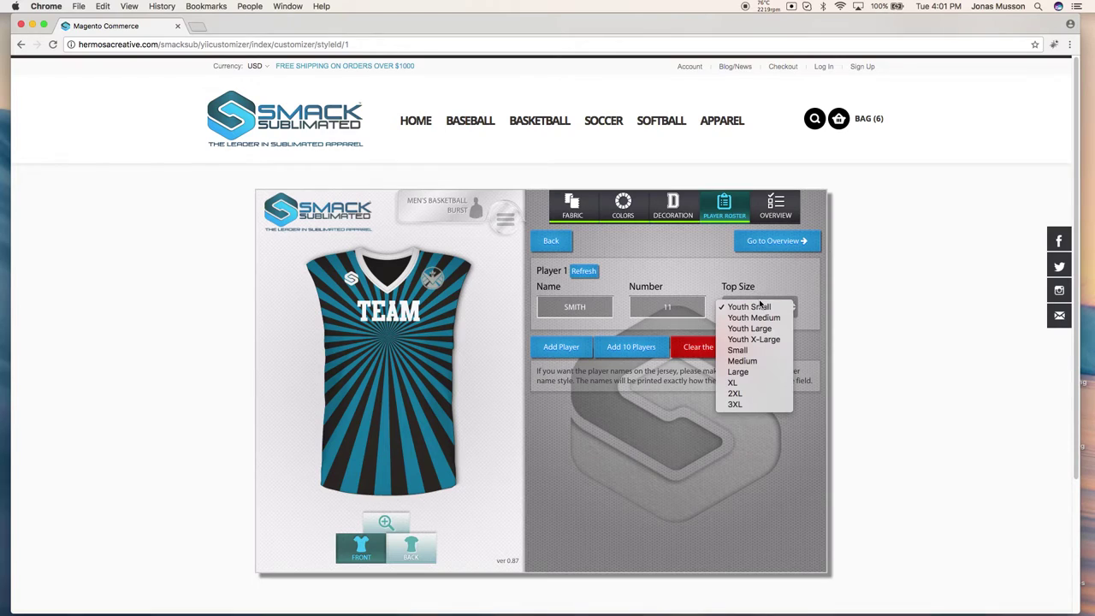
{"action": "left_click", "coordinate": [744, 360]}
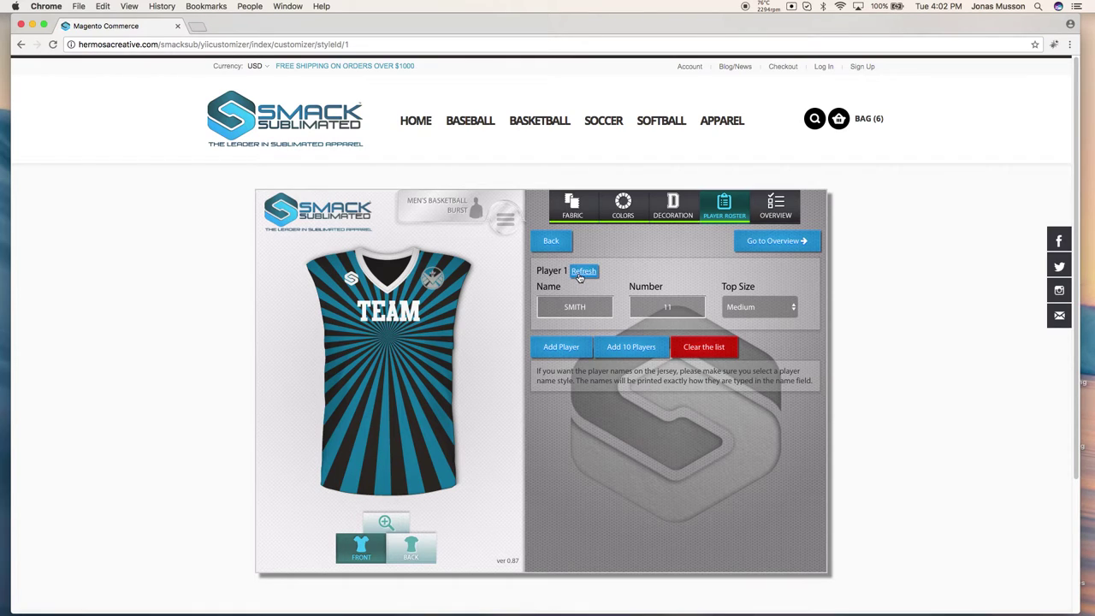
- Reset the manual roster entries and download the roster template CSV instead
{"action": "left_click", "coordinate": [551, 246]}
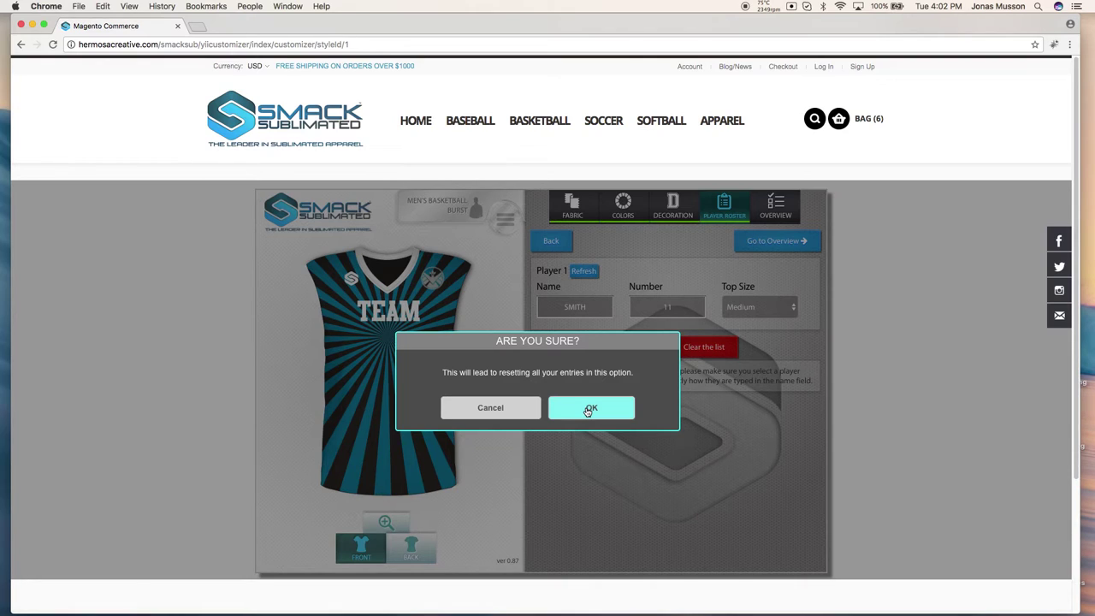
{"action": "left_click", "coordinate": [587, 411]}
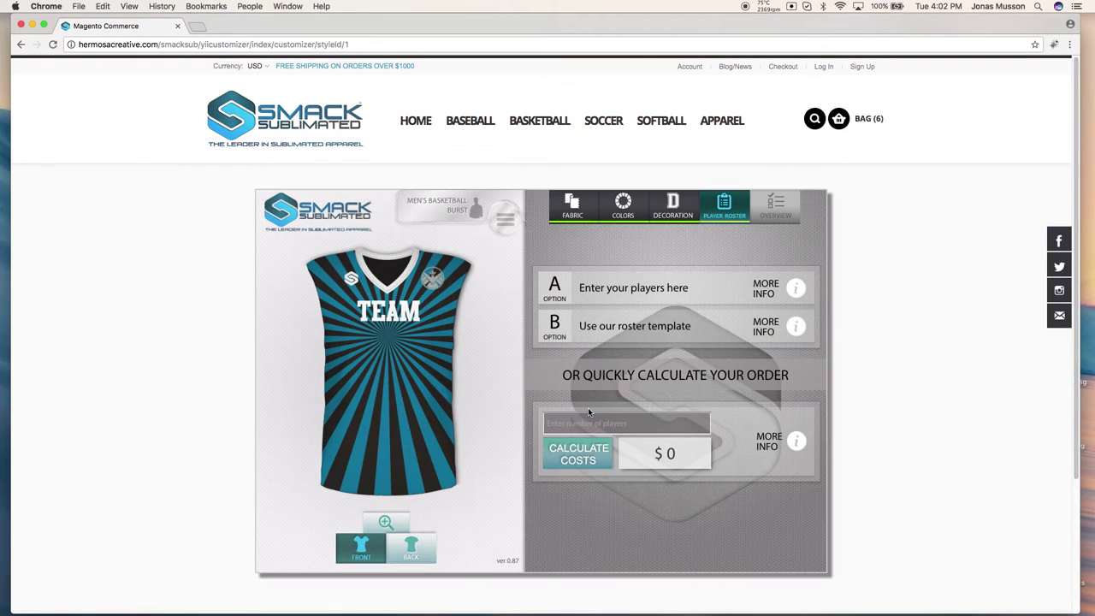
{"action": "left_click", "coordinate": [601, 331]}
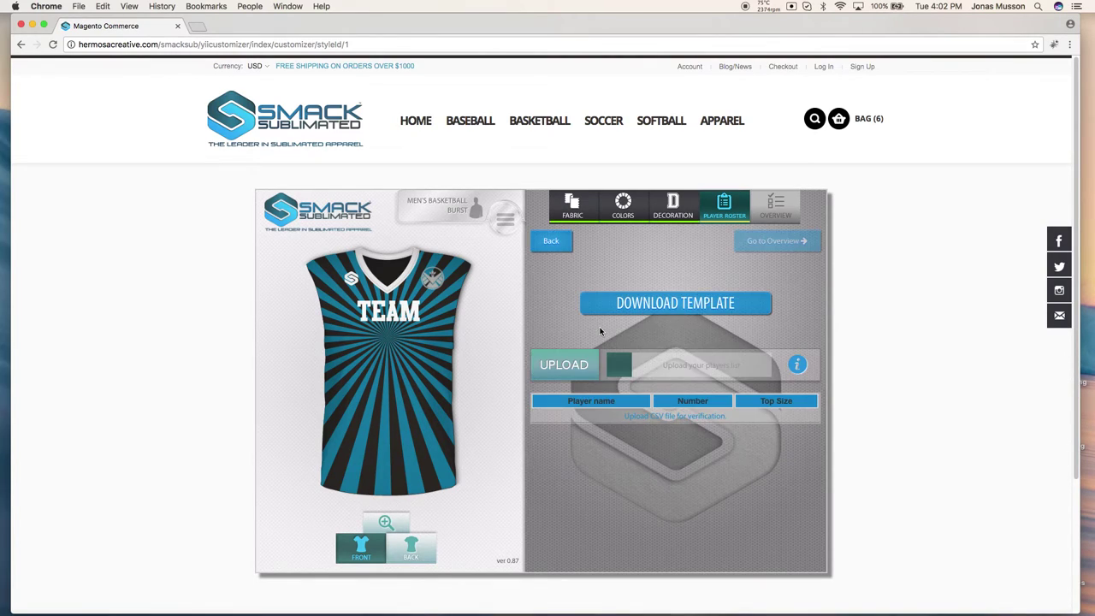
{"action": "left_click", "coordinate": [634, 303]}
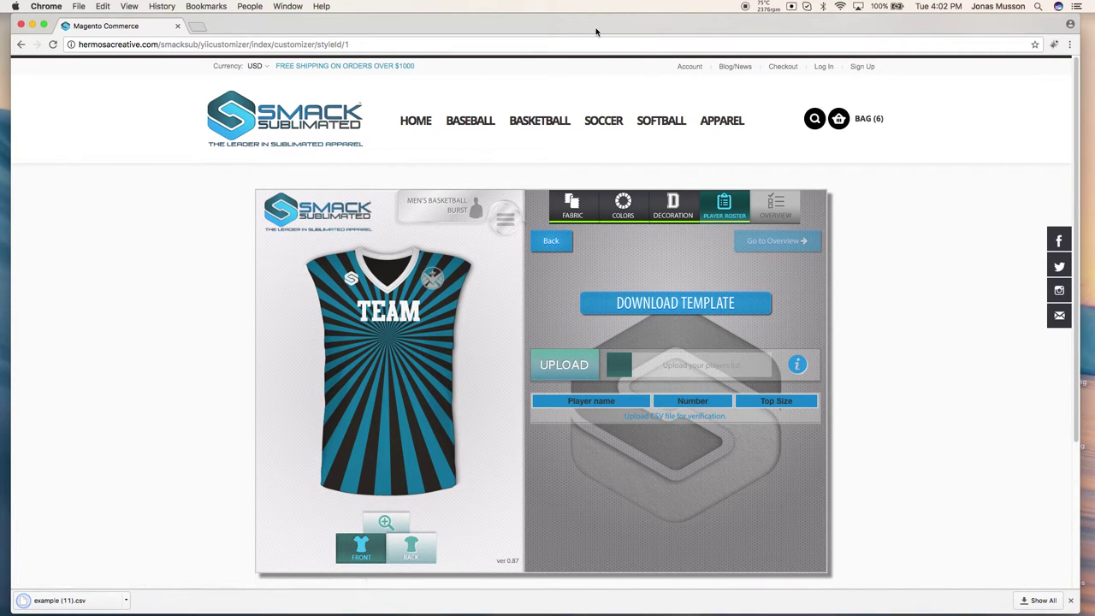
{"action": "left_click_drag", "start_coordinate": [594, 34], "coordinate": [593, 41]}
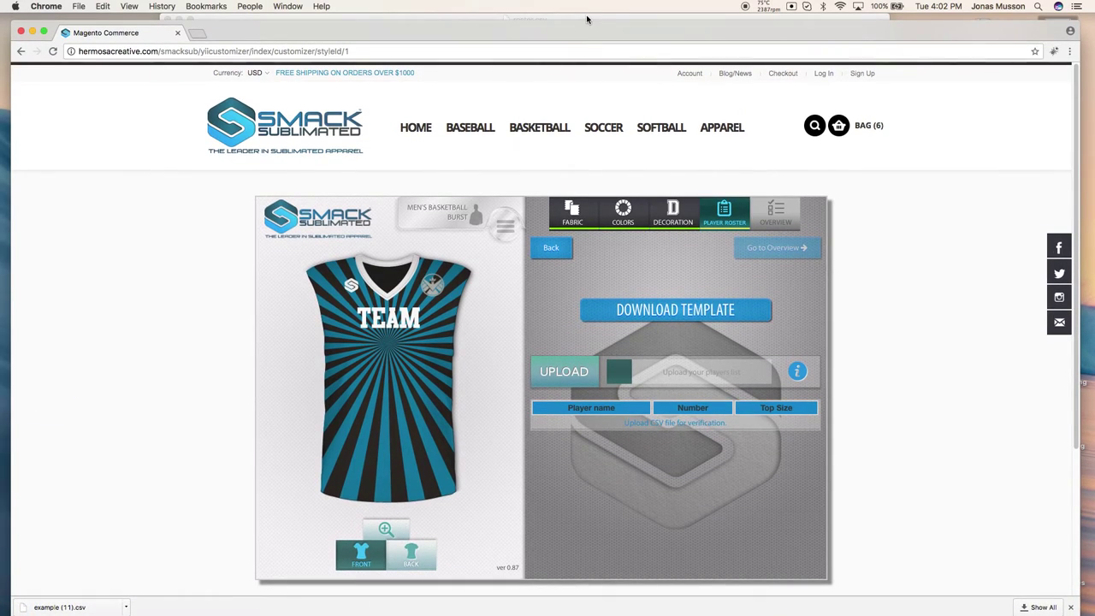
{"action": "key", "text": "super+Tab"}
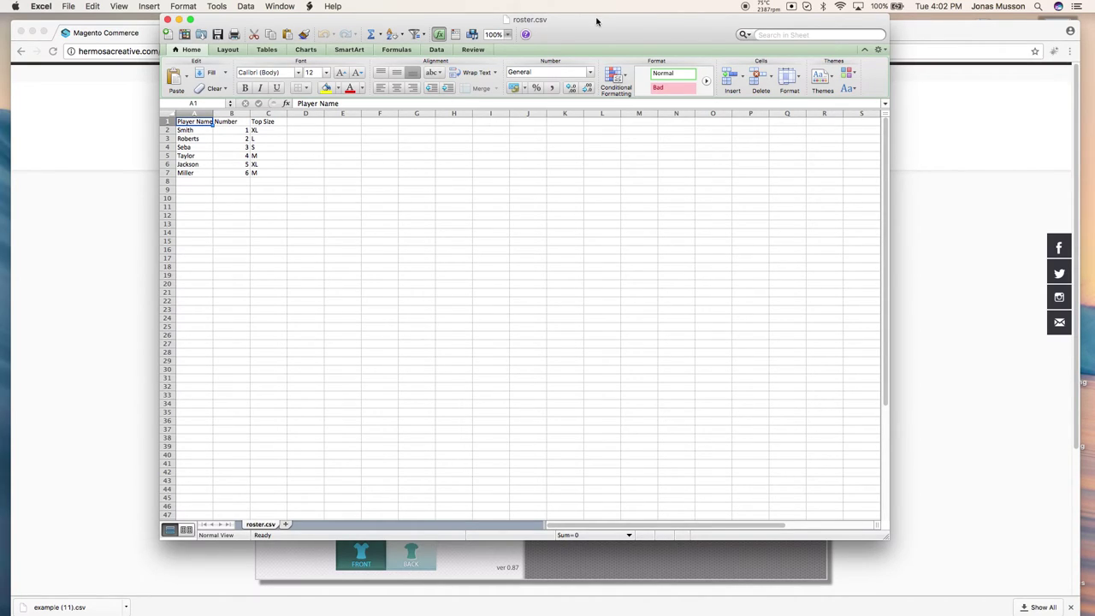
{"action": "left_click", "coordinate": [190, 138]}
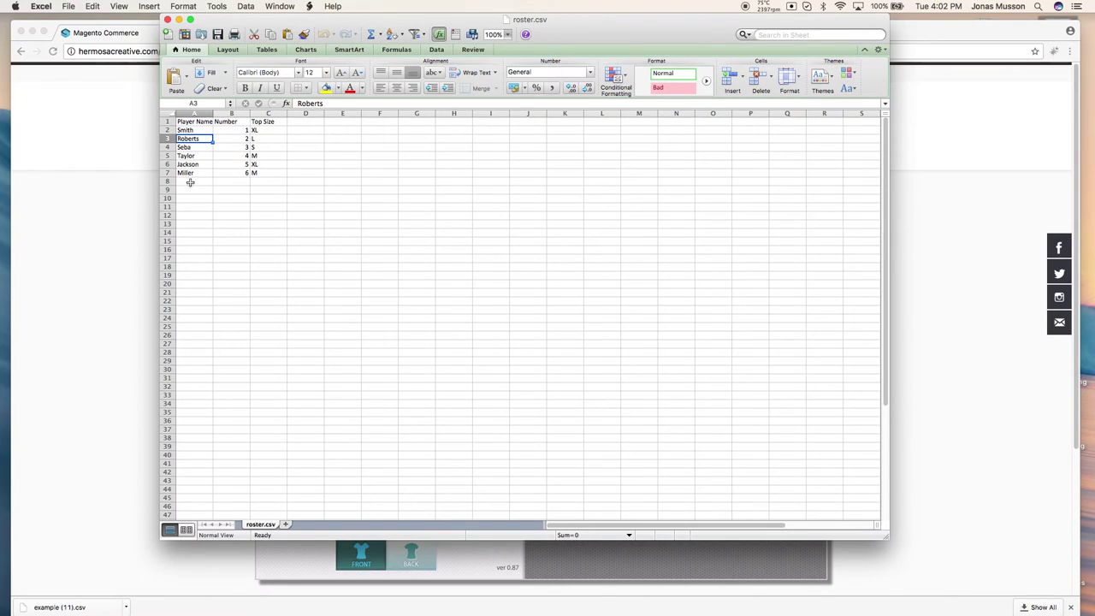
{"action": "left_click", "coordinate": [236, 132]}
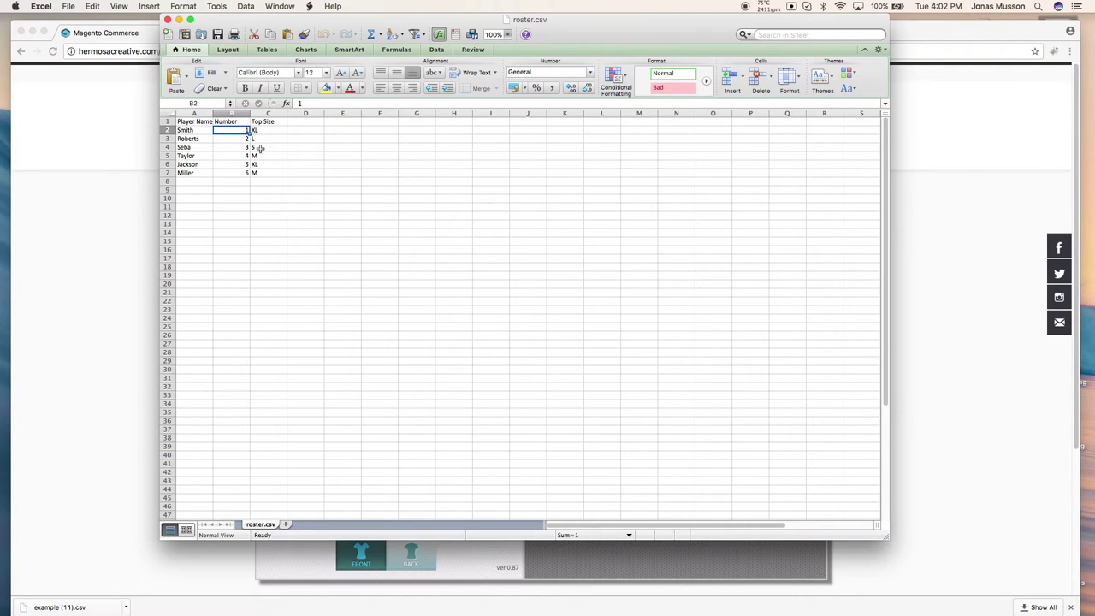
{"action": "left_click", "coordinate": [115, 232]}
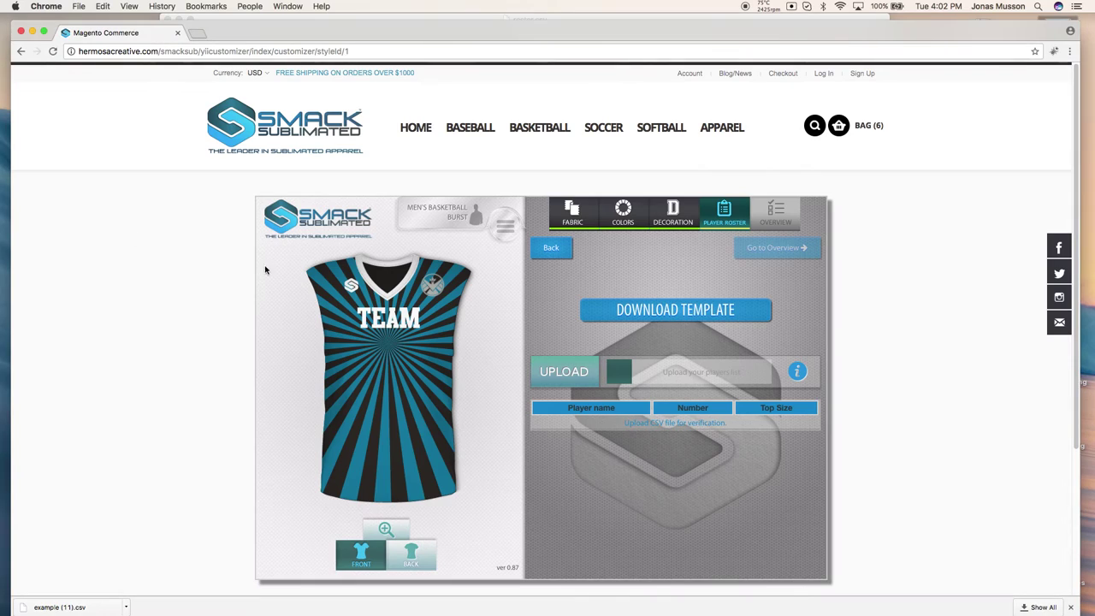
- Upload roster.csv from the Desktop as the player roster
{"action": "left_click", "coordinate": [585, 382]}
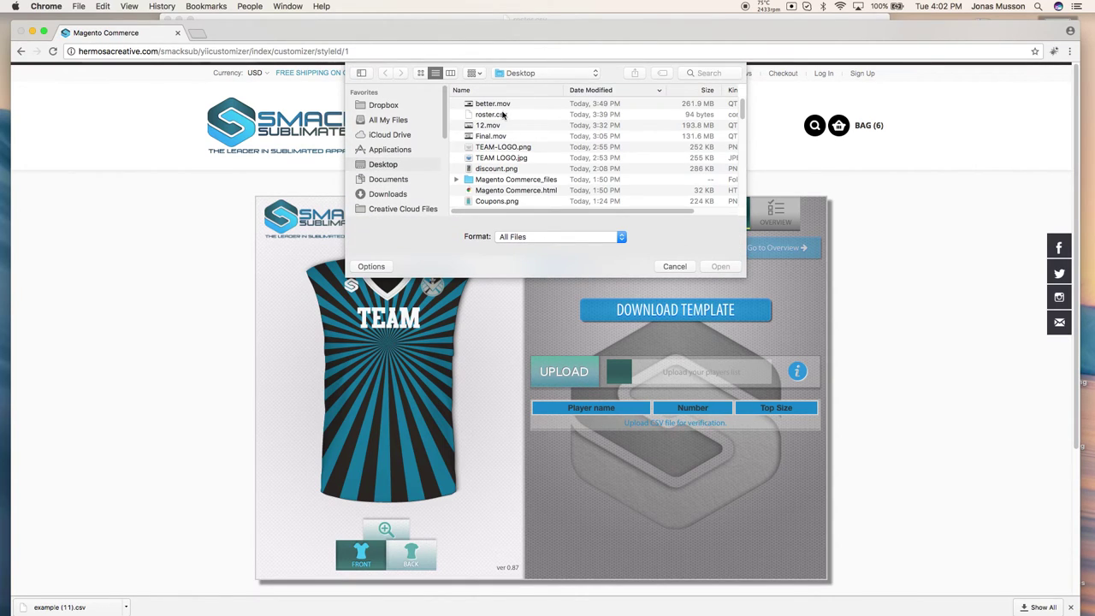
{"action": "left_click", "coordinate": [500, 115]}
{"action": "left_click", "coordinate": [720, 266]}
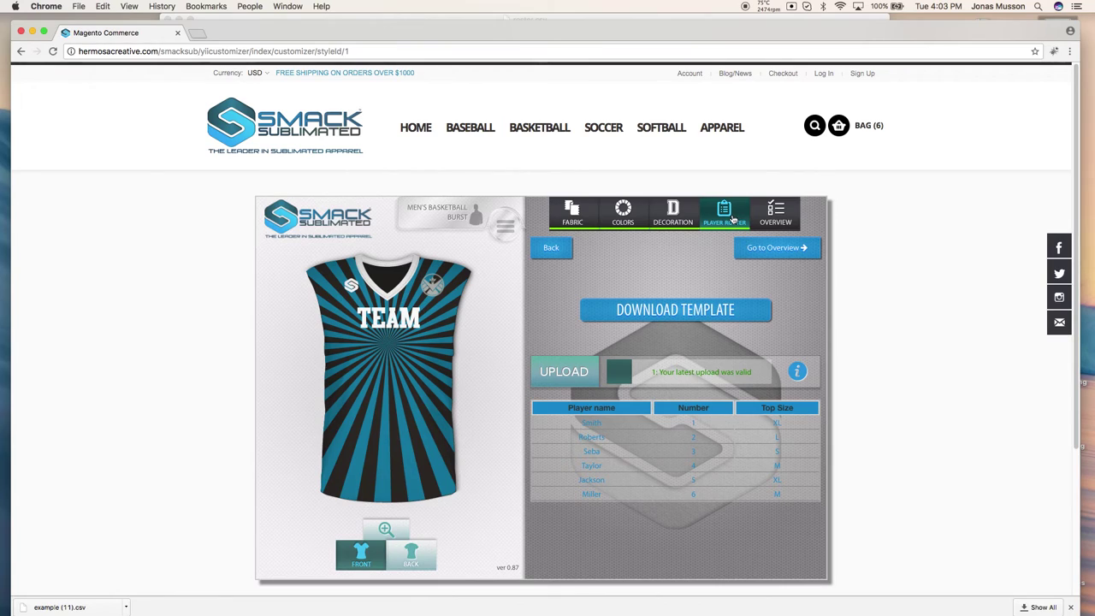
- Show the order overview ($239.94, six players) and save the front-and-back preview image, preview (12).png
{"action": "left_click", "coordinate": [780, 248]}
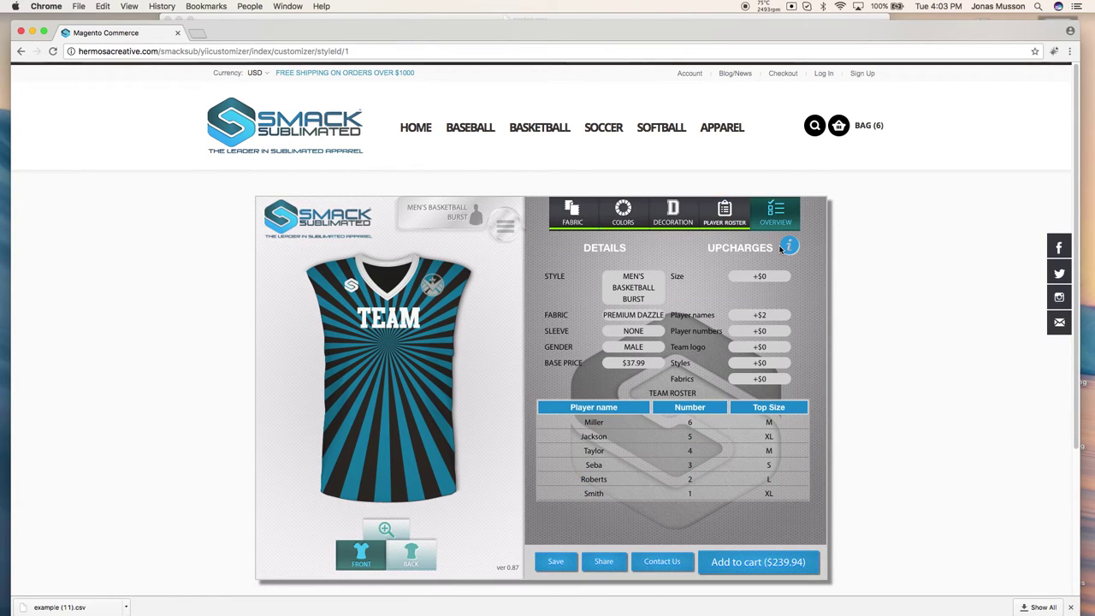
{"action": "left_click", "coordinate": [576, 563]}
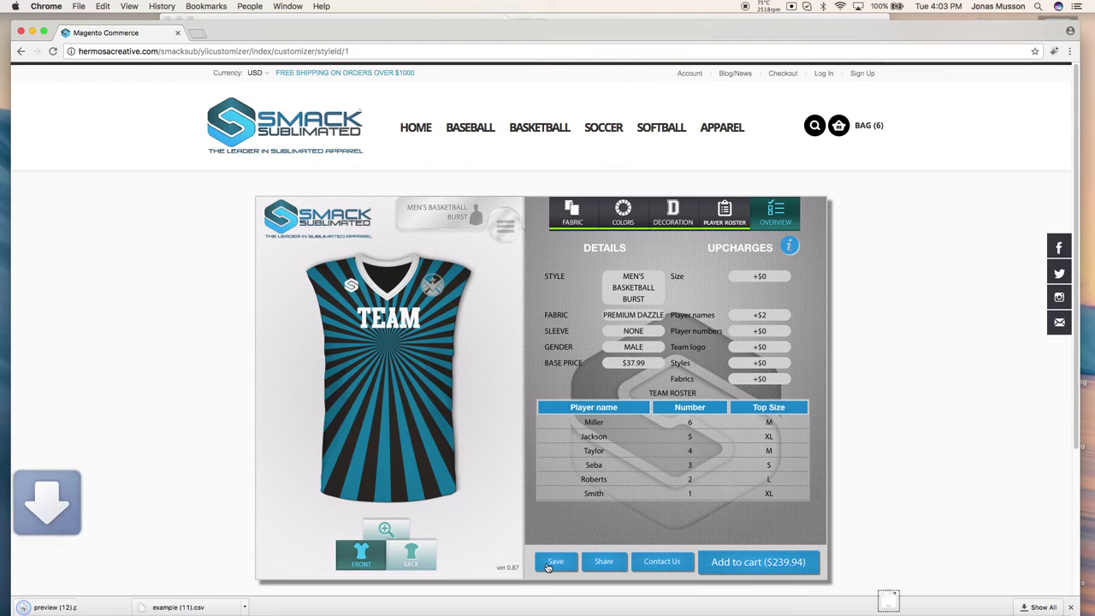
{"action": "left_click", "coordinate": [24, 606]}
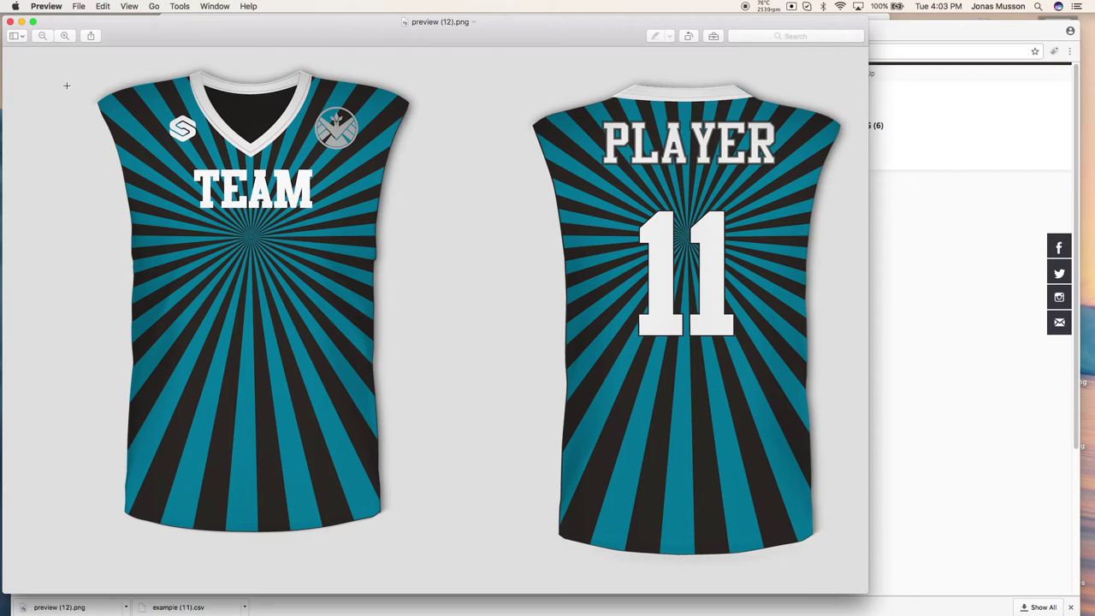
{"action": "left_click", "coordinate": [11, 22]}
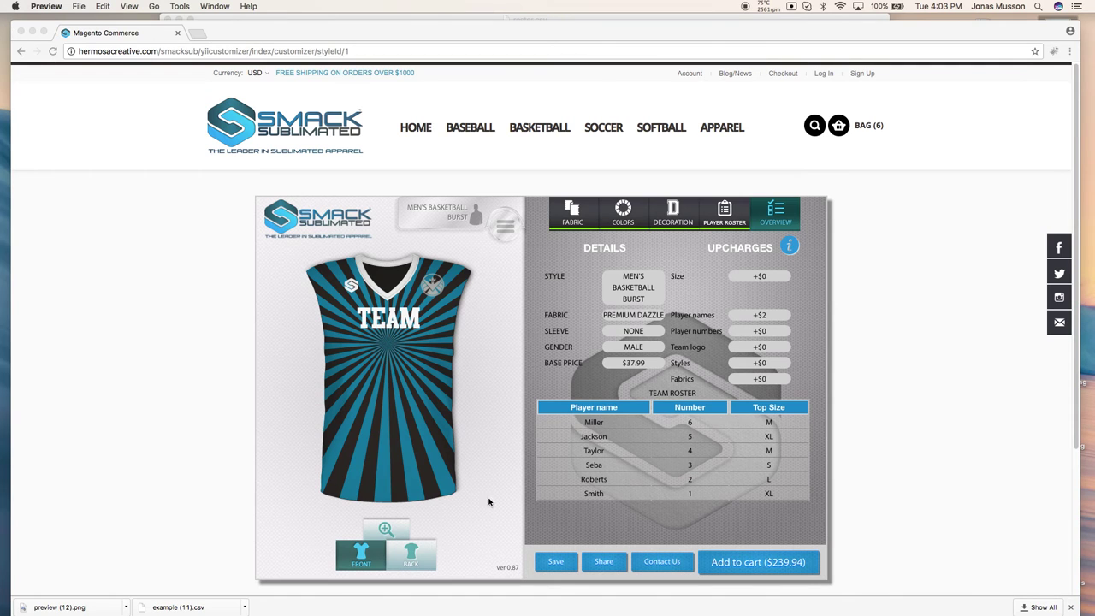
{"action": "left_click", "coordinate": [606, 561]}
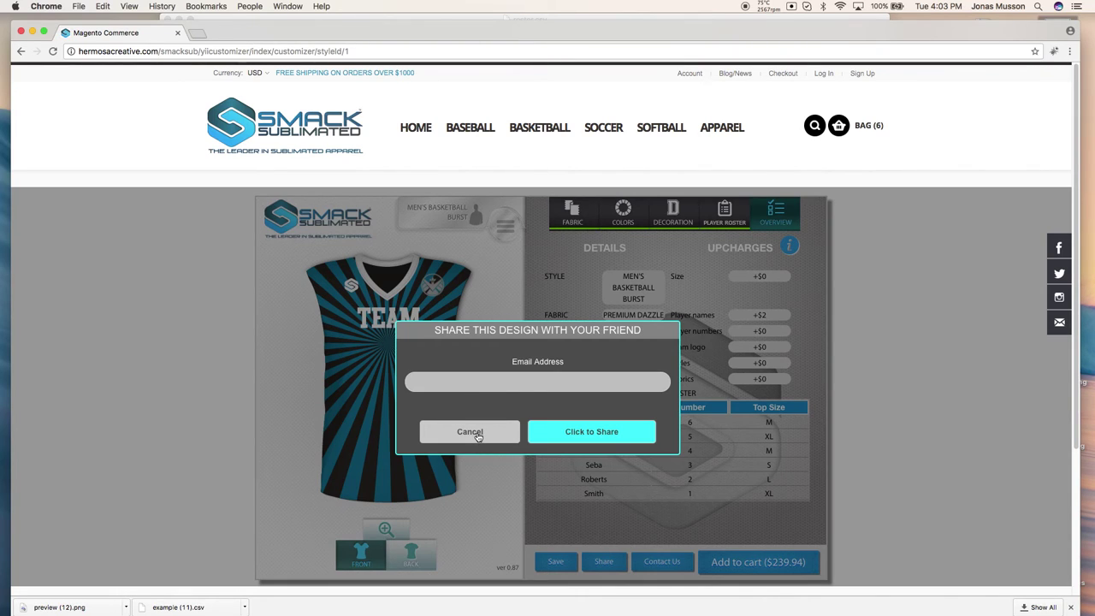
{"action": "left_click", "coordinate": [477, 433]}
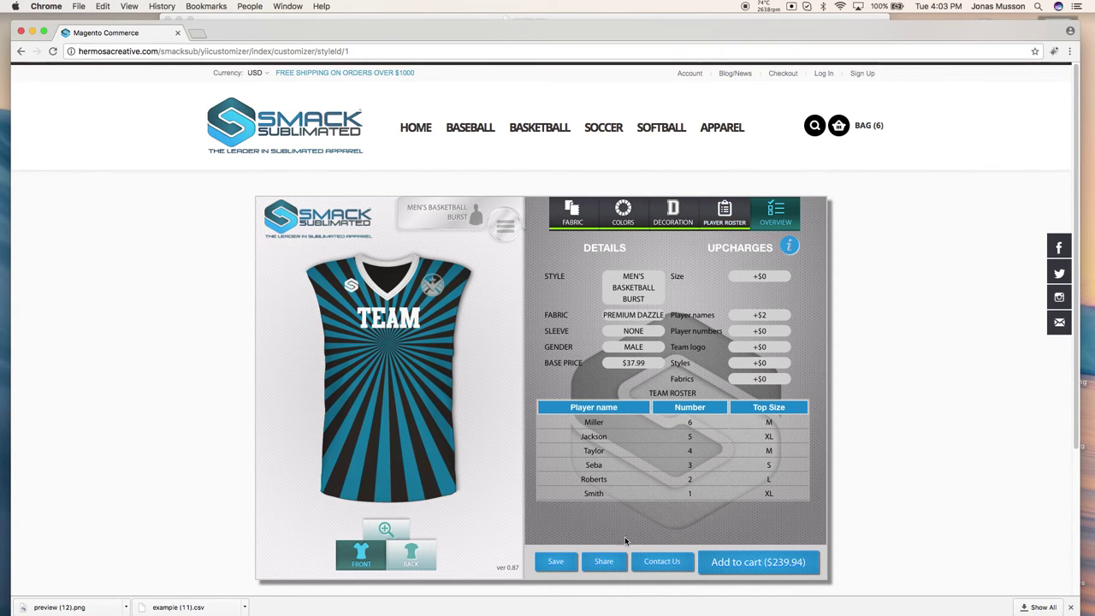
{"action": "left_click", "coordinate": [663, 562]}
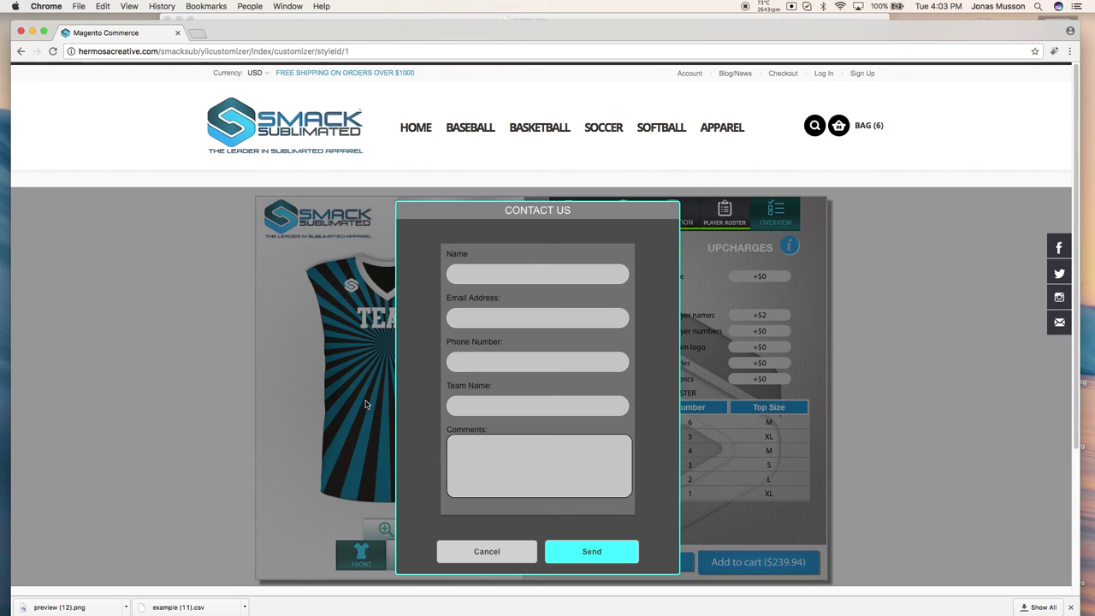
{"action": "left_click", "coordinate": [505, 556]}
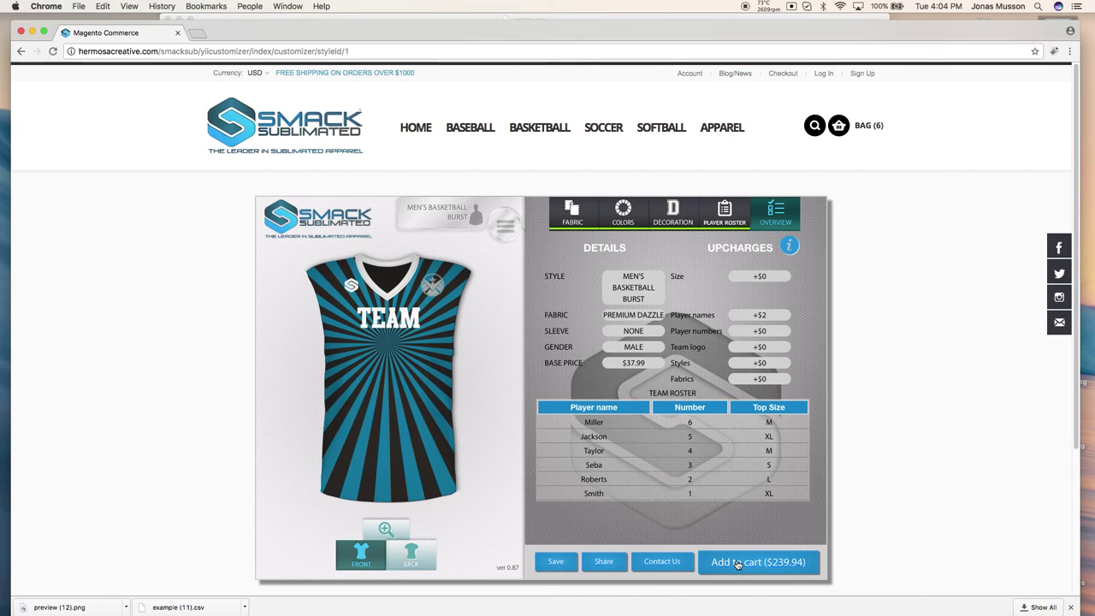
- Add the $239.94 jersey order to the cart and leave the builder for the cart
{"action": "left_click", "coordinate": [736, 564]}
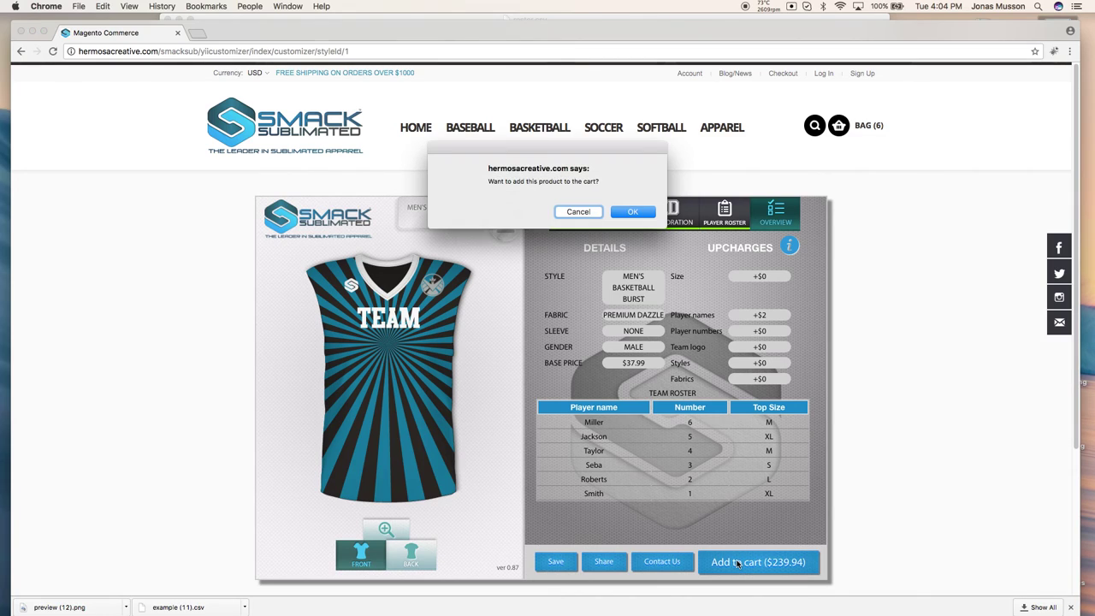
{"action": "left_click", "coordinate": [637, 212]}
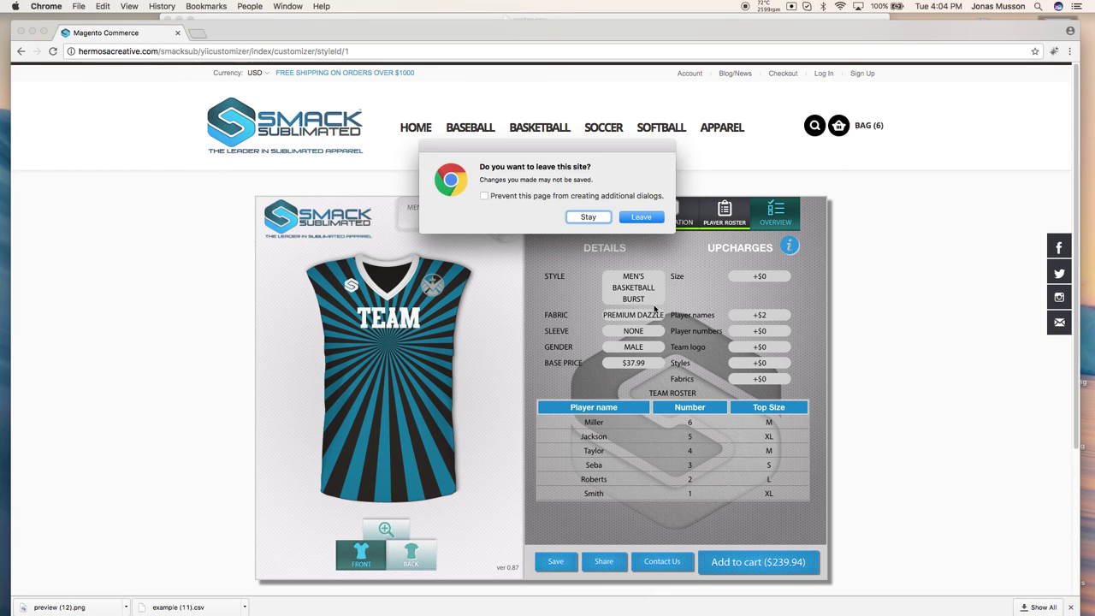
{"action": "left_click", "coordinate": [643, 218]}
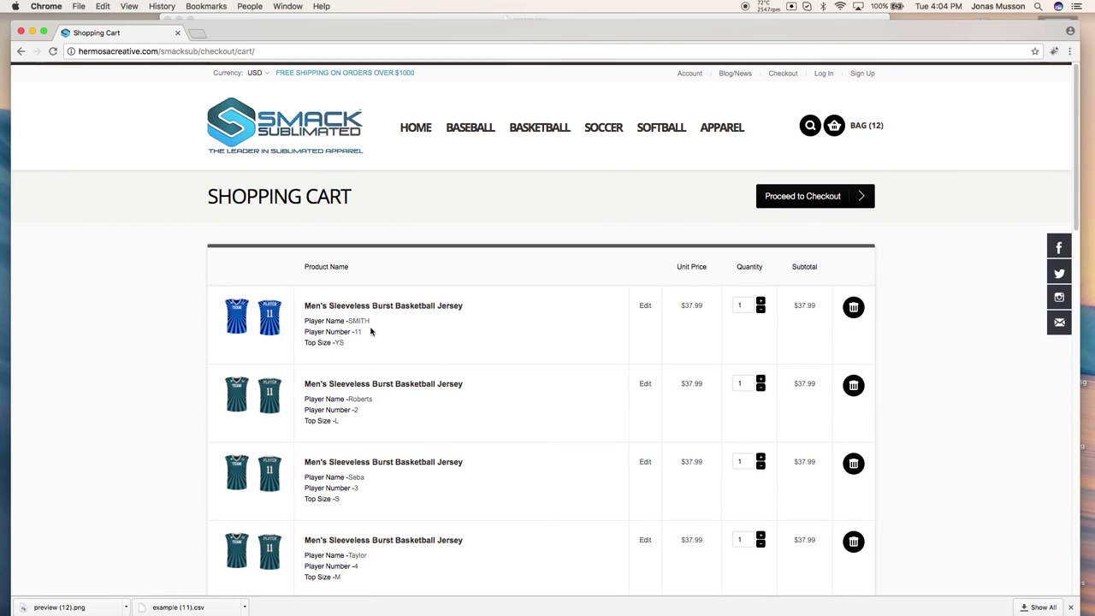
- Review the shopping cart: 12 Burst jerseys at $37.99 each, grand total $455.88
{"action": "scroll", "coordinate": [377, 367], "scroll_direction": "down", "scroll_amount": 4}
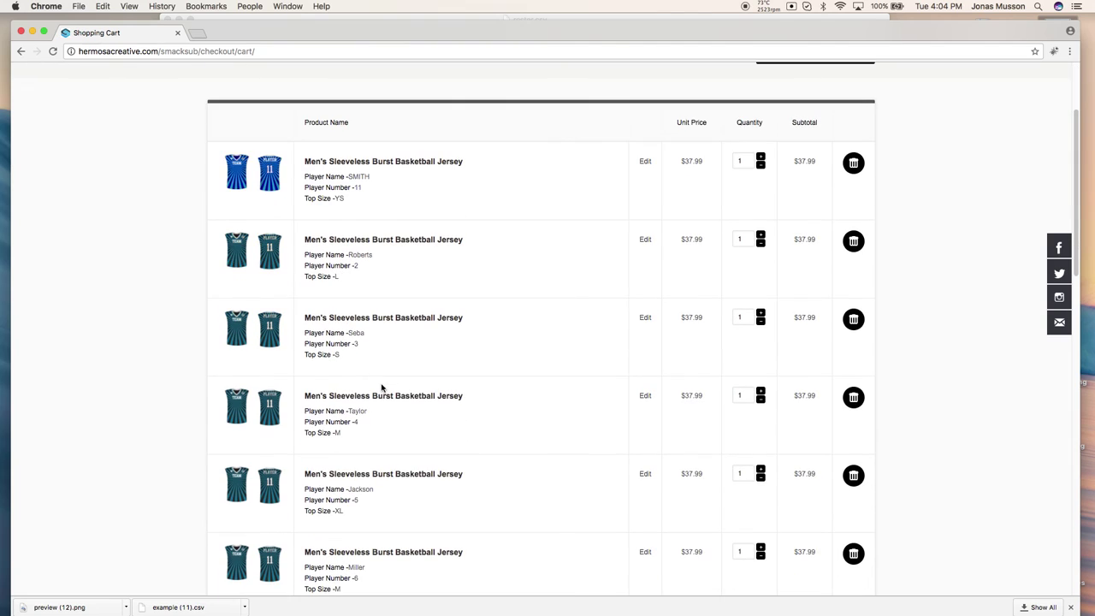
{"action": "scroll", "coordinate": [381, 388], "scroll_direction": "down", "scroll_amount": 5}
{"action": "scroll", "coordinate": [383, 385], "scroll_direction": "up", "scroll_amount": 9}
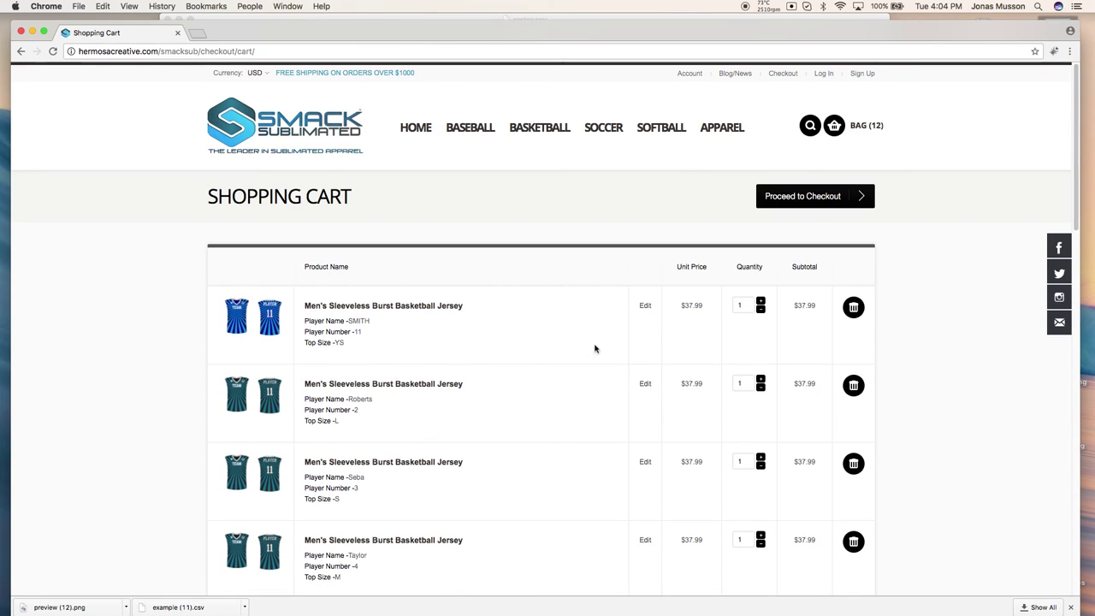
{"action": "scroll", "coordinate": [718, 379], "scroll_direction": "down", "scroll_amount": 9}
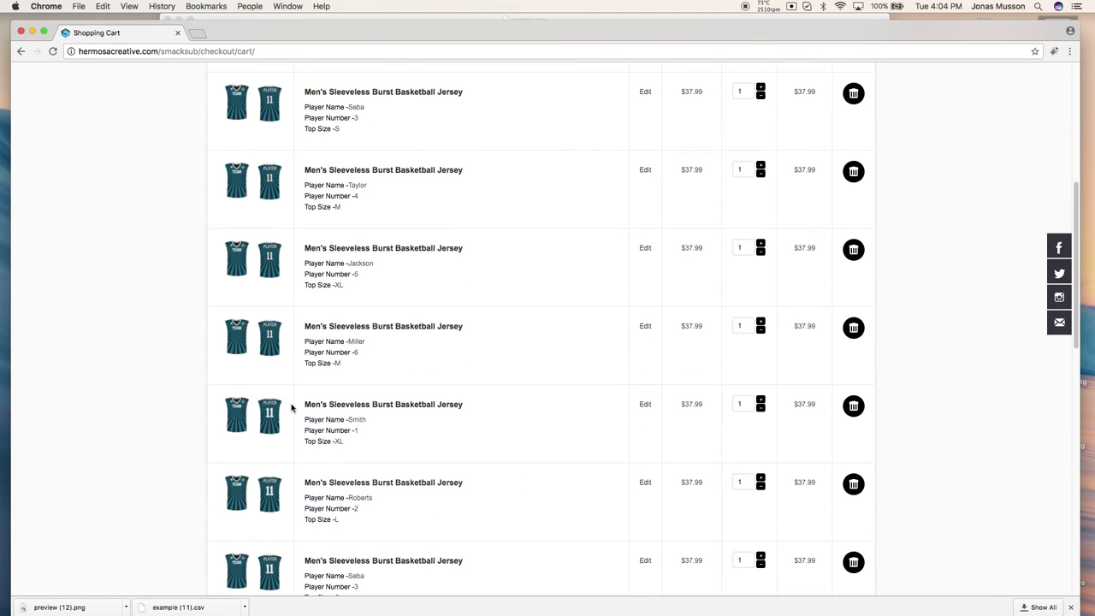
{"action": "scroll", "coordinate": [414, 436], "scroll_direction": "down", "scroll_amount": 15}
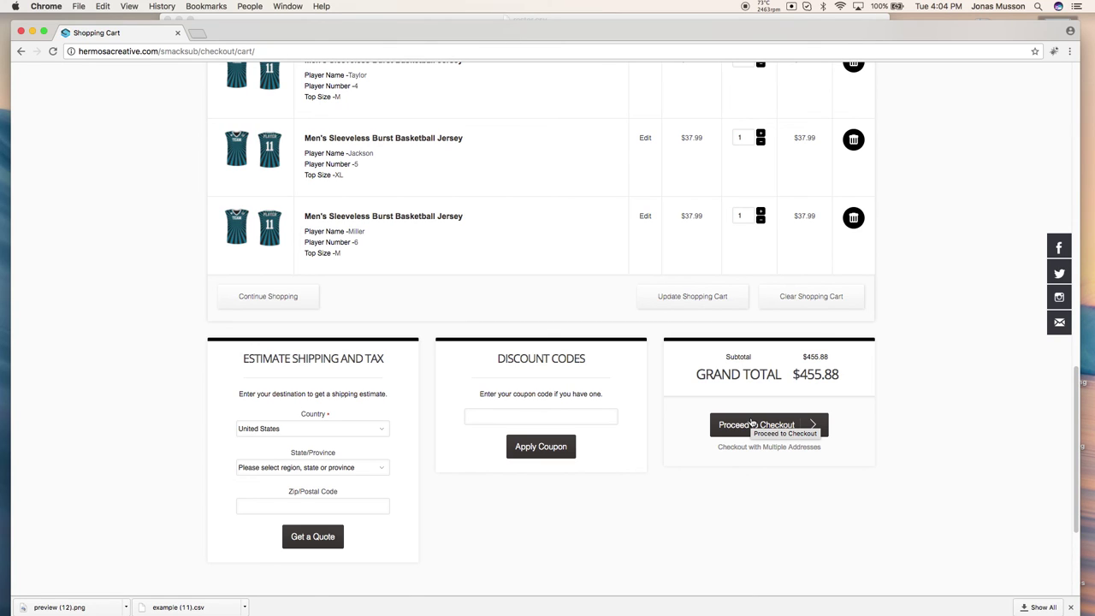
{"action": "scroll", "coordinate": [751, 424], "scroll_direction": "up", "scroll_amount": 15}
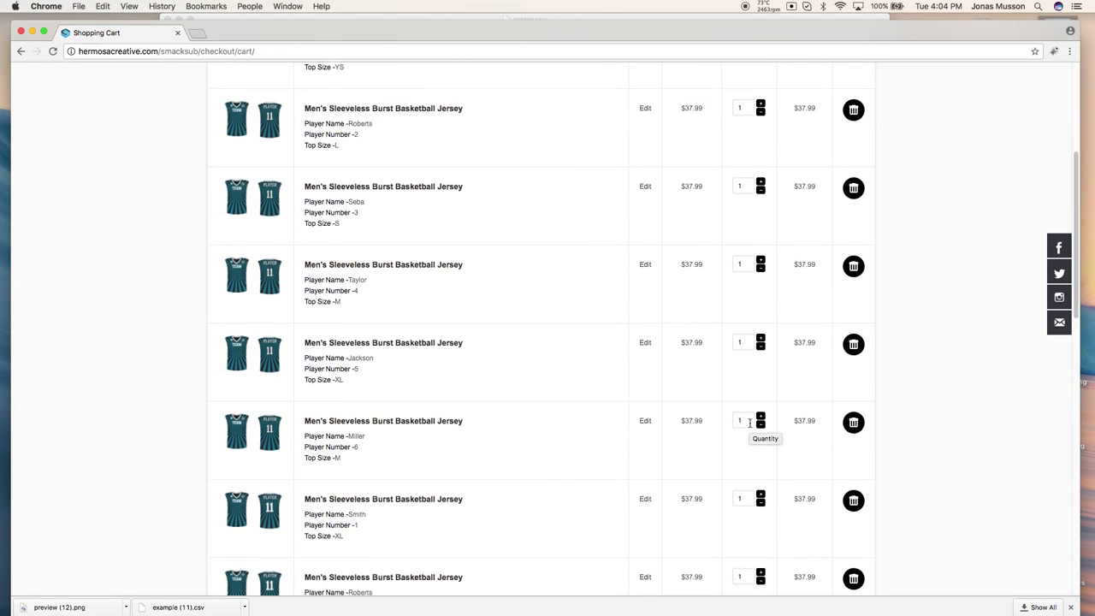